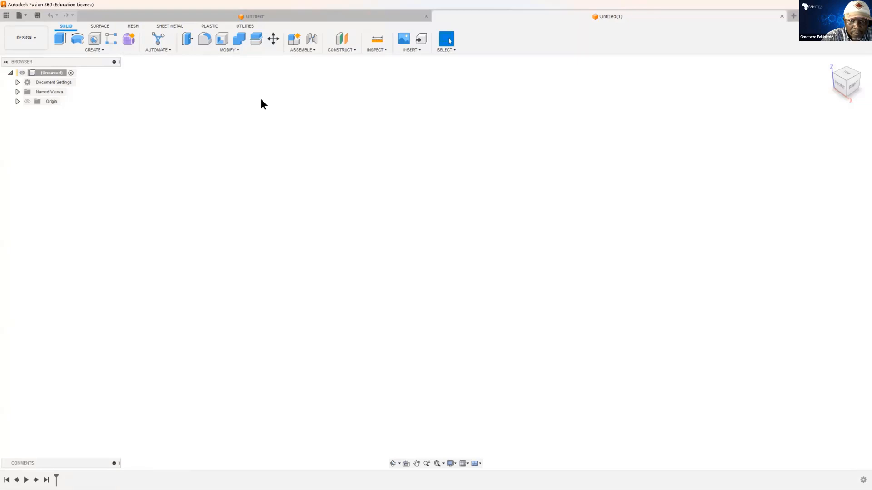
Add a user parameter named BigPin in mm with the expression 50 and the comment "Crankshaft Pin"
left_click(238, 49)
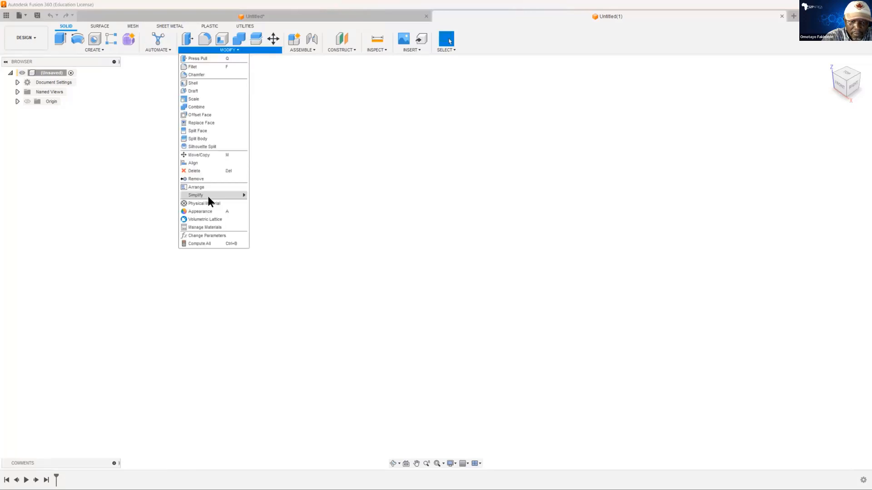
left_click(207, 237)
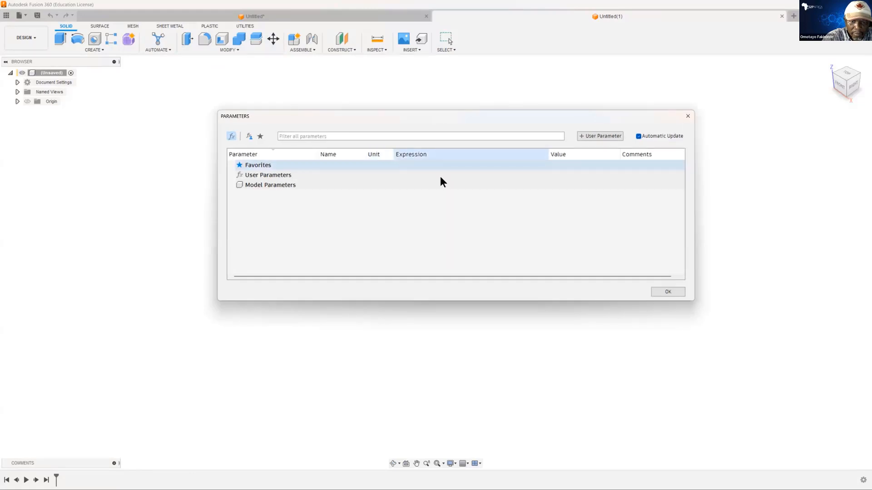
left_click(241, 136)
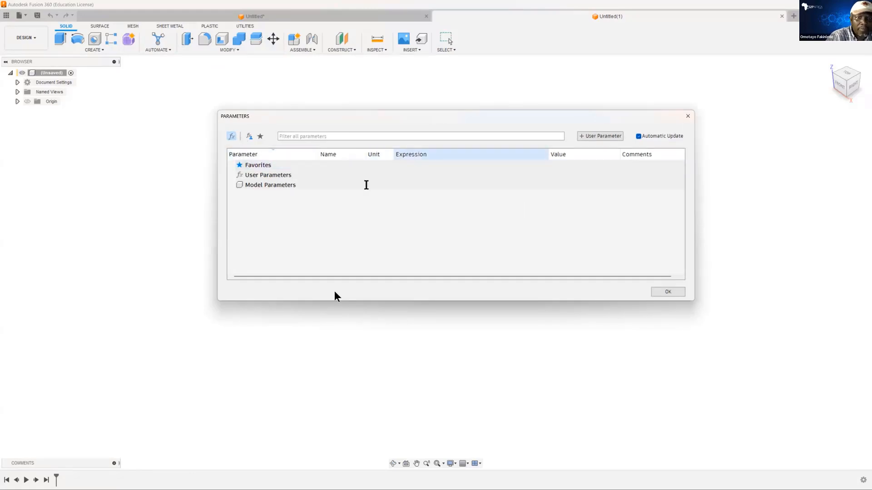
mouse_move(335, 291)
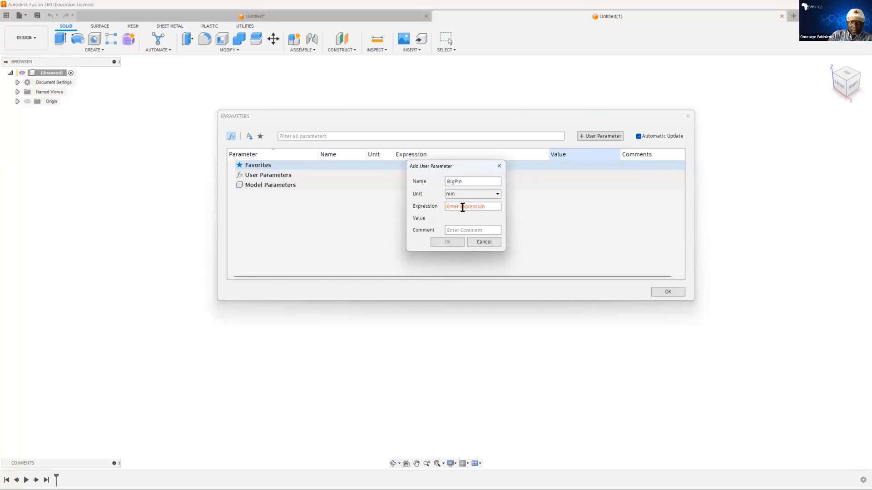
left_click(457, 233)
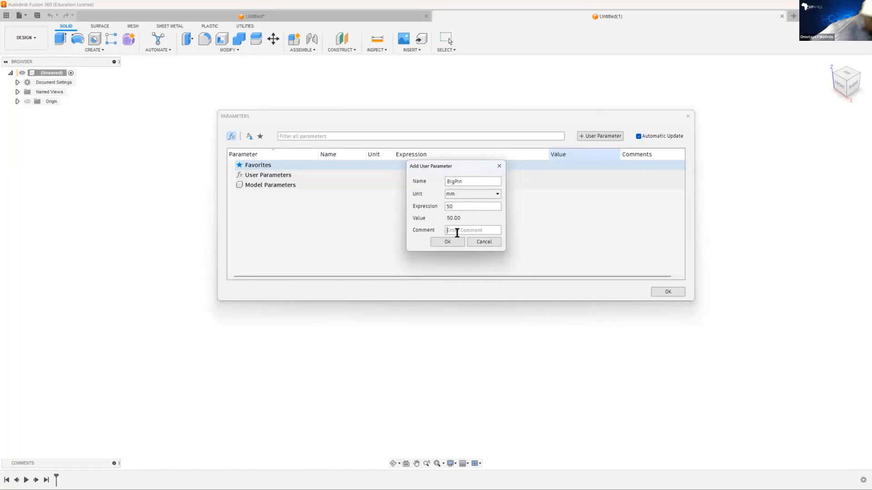
type("Cra")
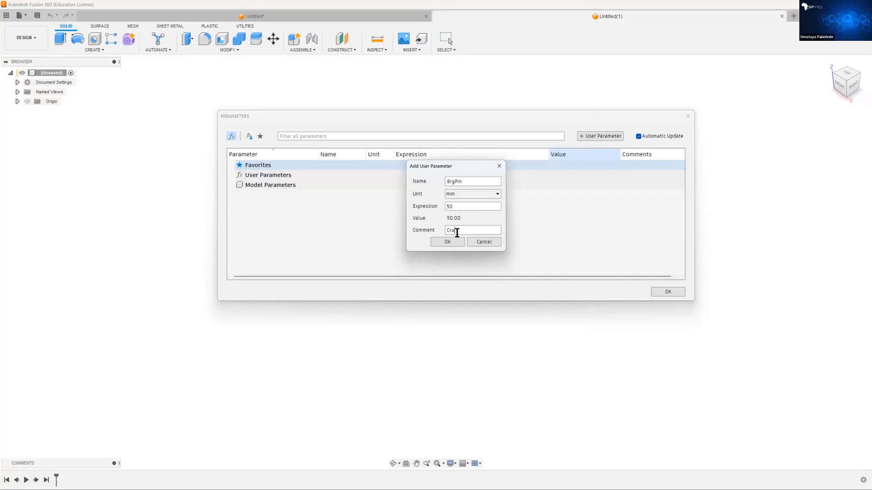
type("nk Shaft Pin")
key("BackSpace")
key("BackSpace")
type("s")
left_click(454, 243)
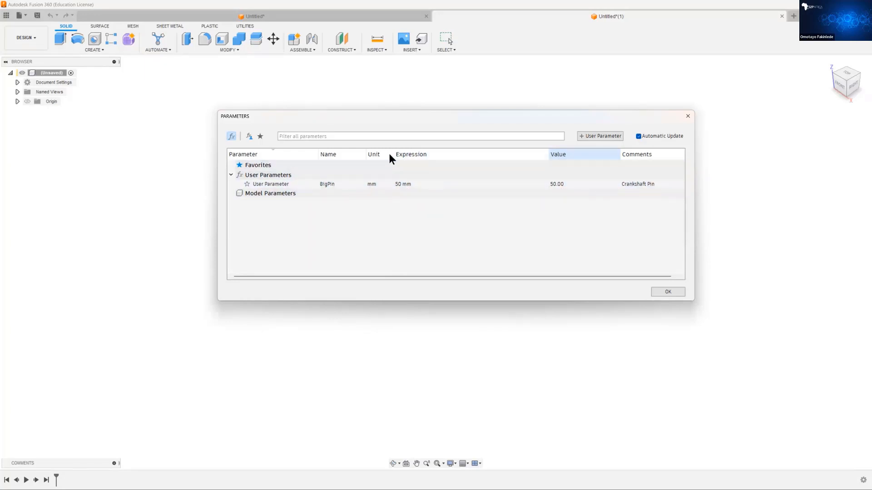
Start another user parameter in mm and name it SmallPin
left_click(584, 136)
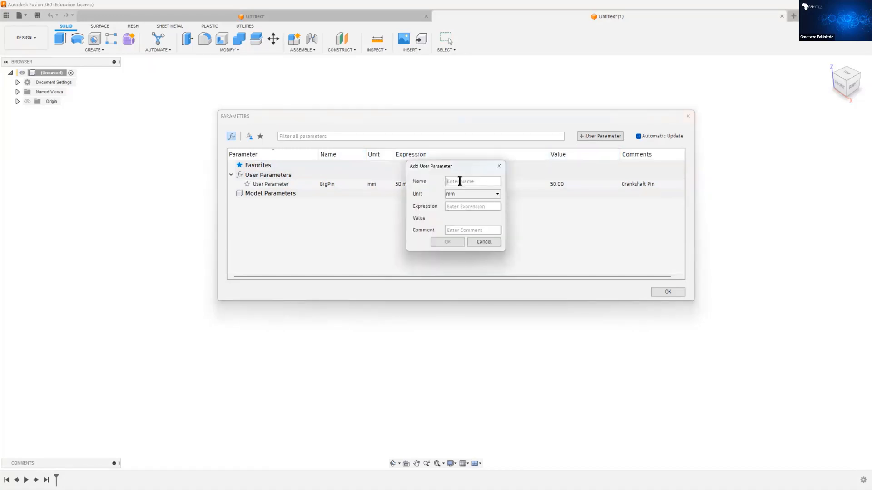
type("SmallPin")
left_click(463, 208)
type("P")
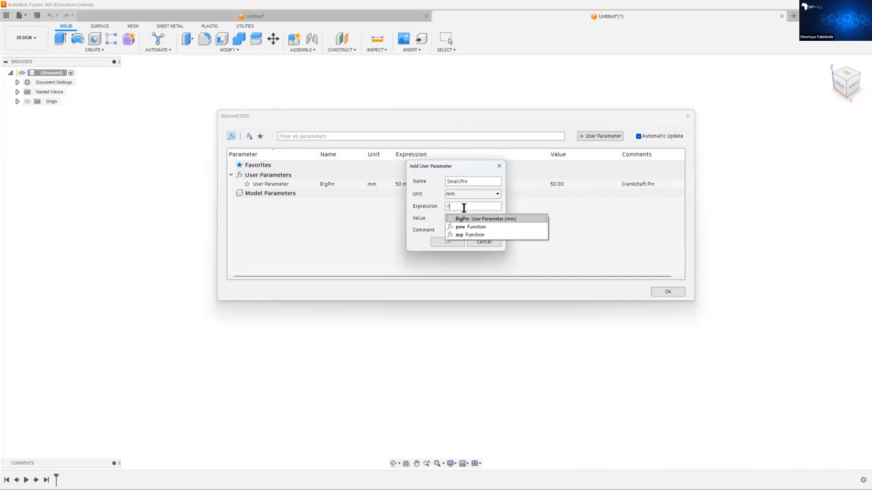
type("iston")
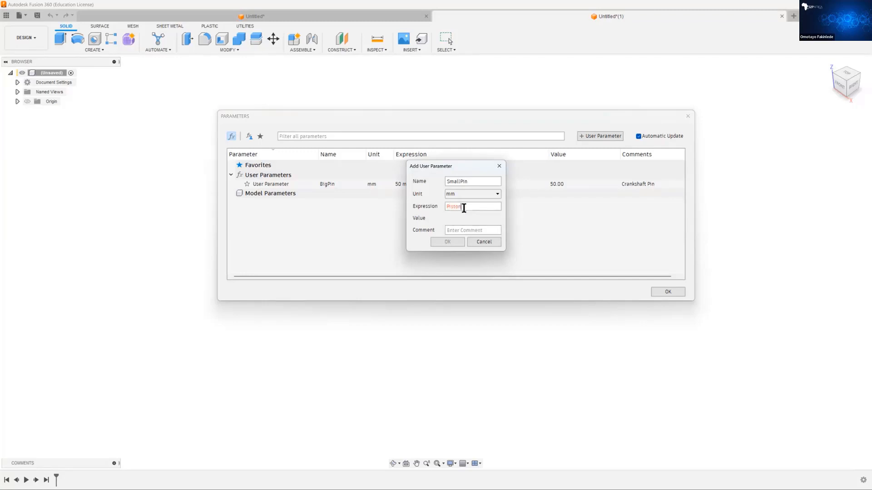
type(" Pin")
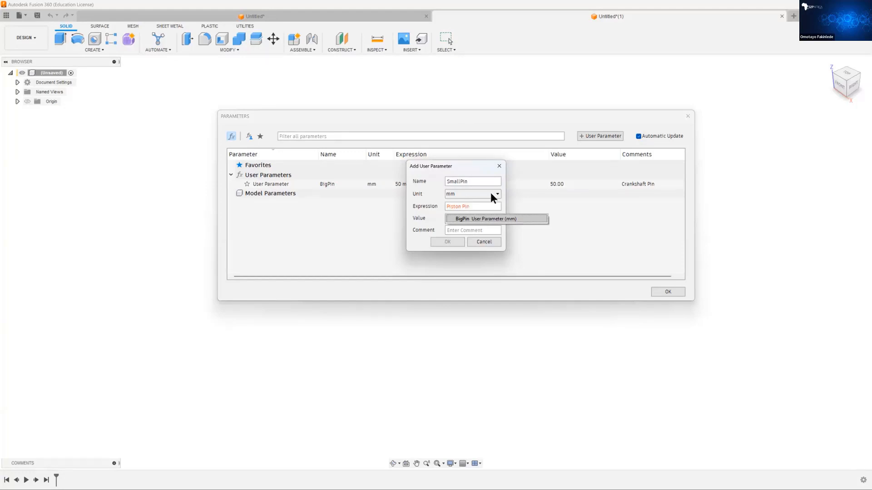
left_click(473, 204)
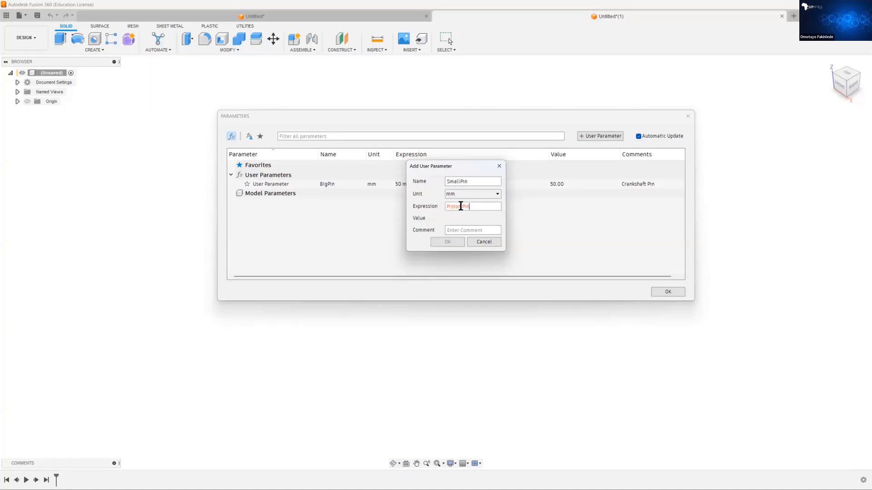
left_click_drag(469, 207, 434, 208)
Set the SmallPin expression to BigPin*2/5, enter the comment "Piston Pin" and confirm the parameter
type("BigP")
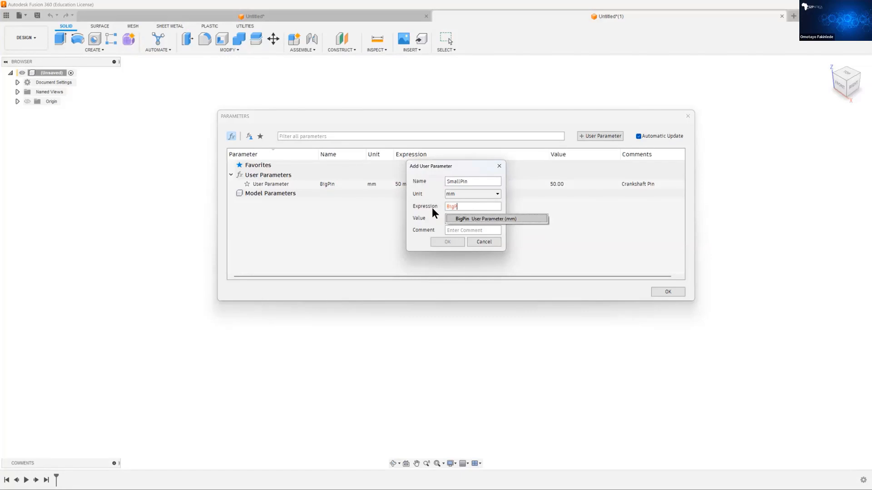
type("in*")
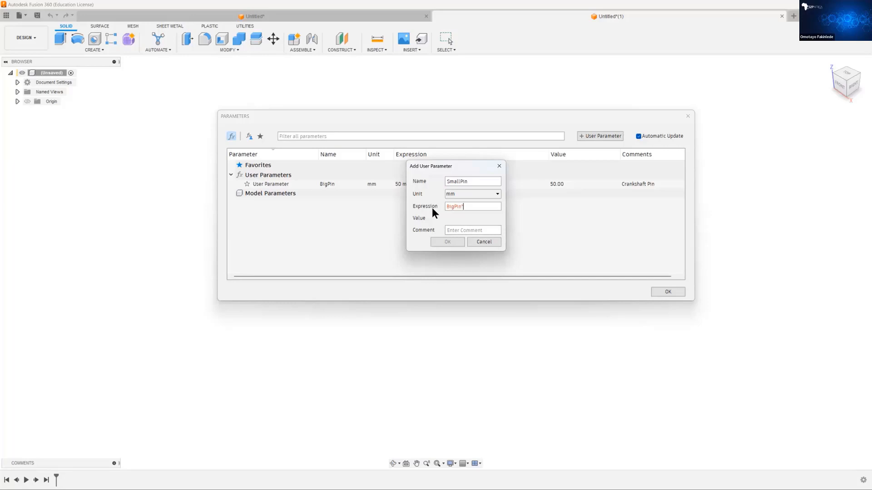
type("2/5")
left_click(456, 231)
type("Piston Pin")
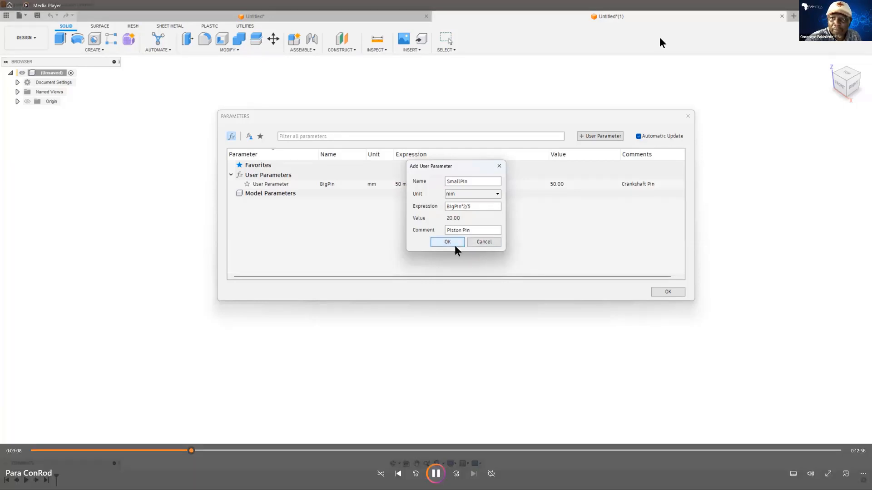
left_click(454, 246)
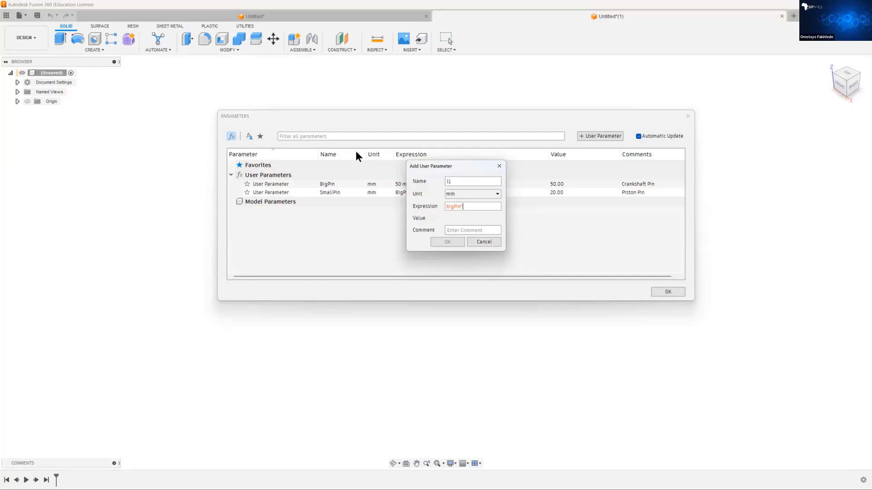
Complete the l1 parameter's expression as BigPin*3.6, with BigPin spelled with a capital B
type("3.2")
left_click(451, 206)
type("Bi")
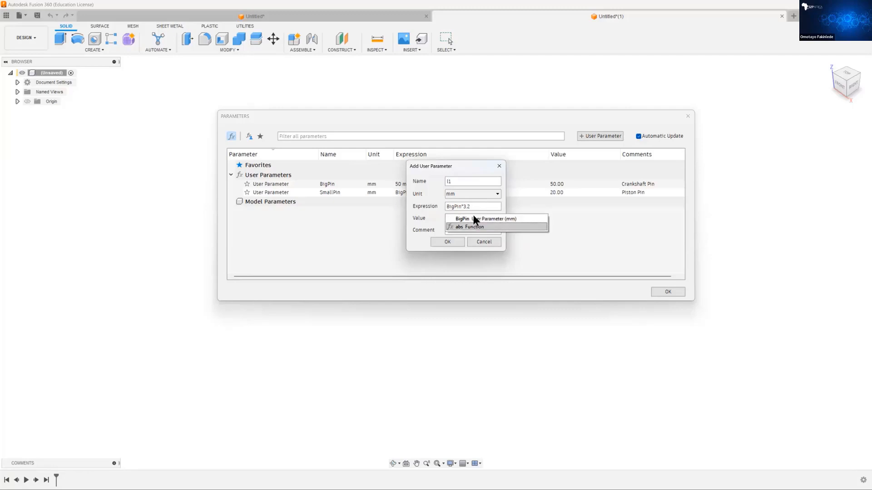
left_click(481, 207)
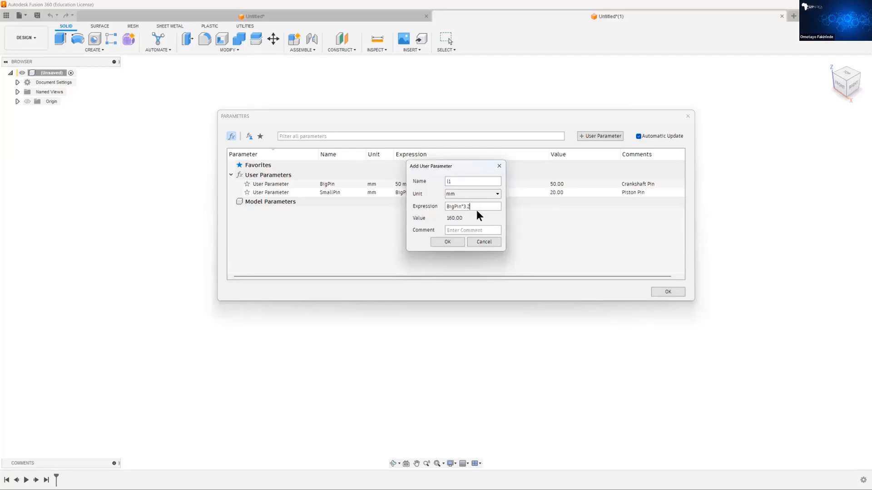
key("BackSpace")
type("4")
key("BackSpace")
type("5")
key("BackSpace")
type("6")
Give the l1 parameter the comment "Length center to center" and confirm it
left_click(463, 231)
type("Length center to center")
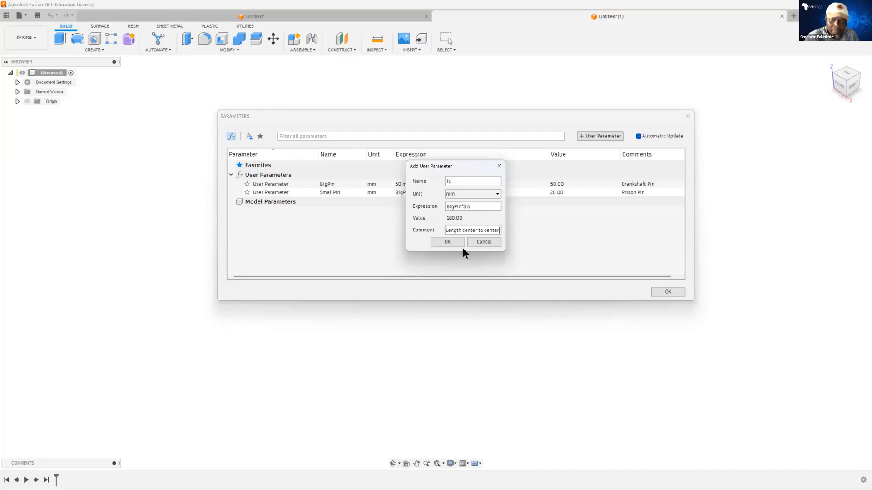
left_click(448, 242)
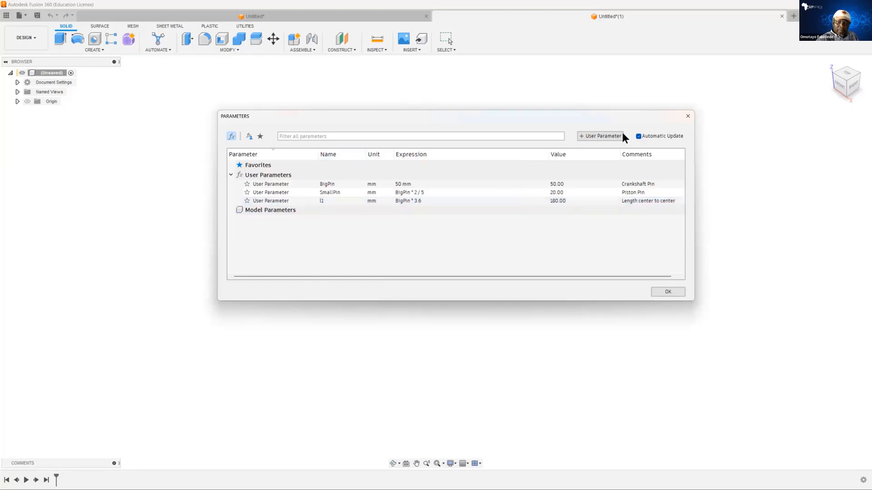
Add a user parameter named t1 in mm with the expression 15 and the comment "Body thickness"
left_click(599, 136)
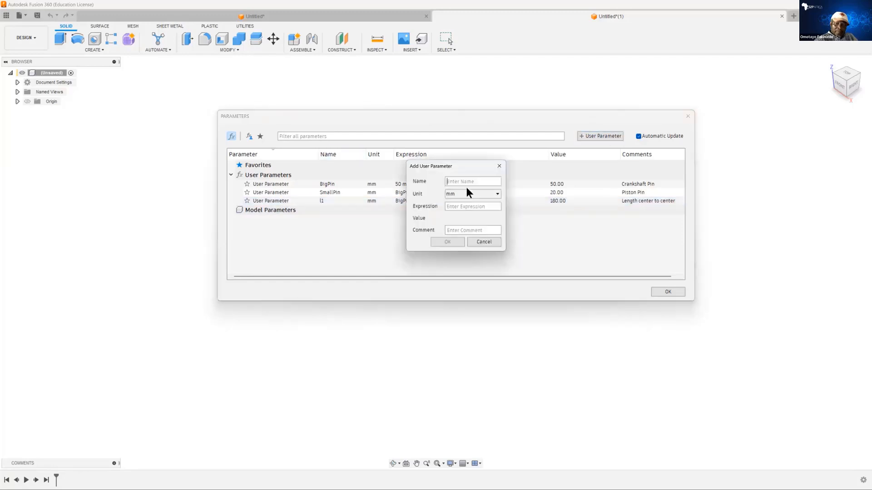
type("t1")
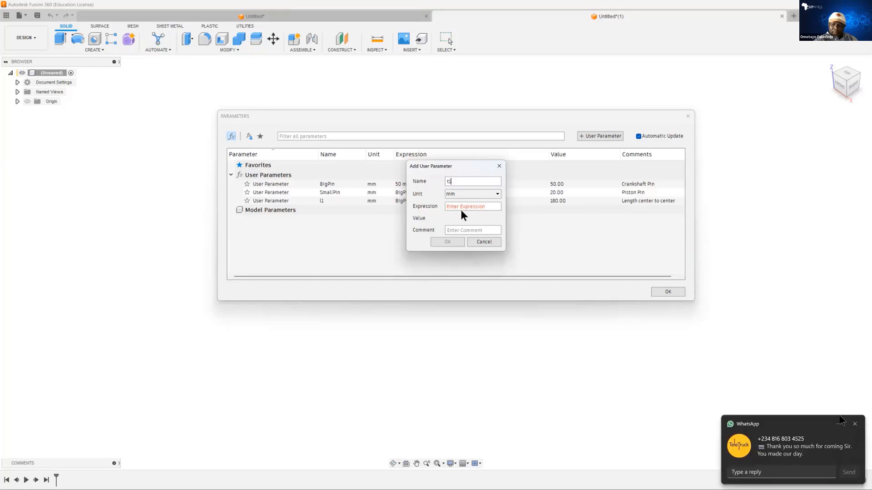
mouse_move(803, 441)
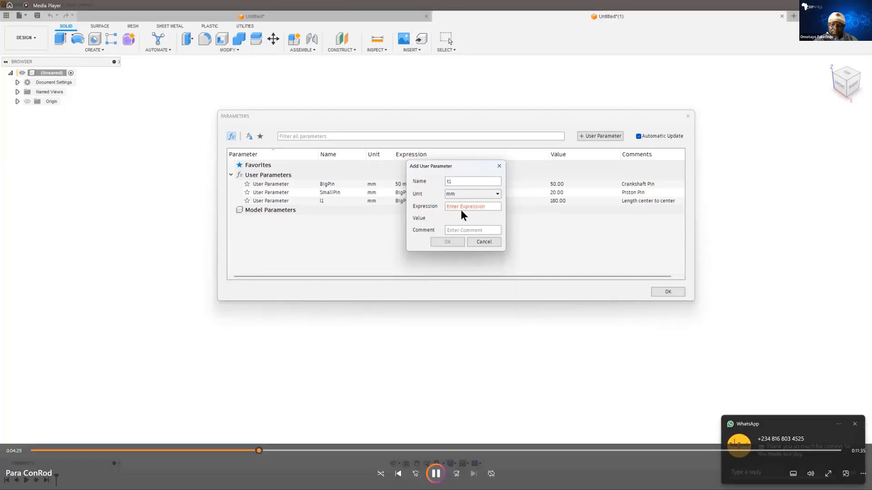
mouse_move(856, 430)
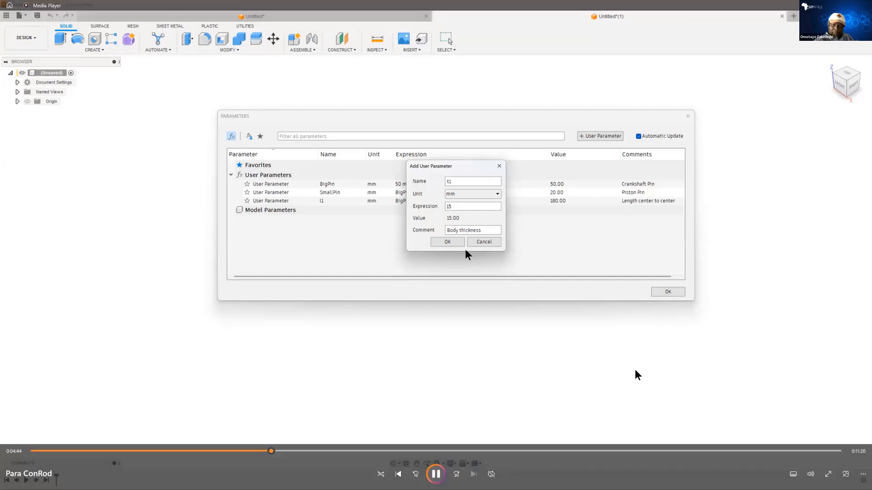
mouse_move(634, 376)
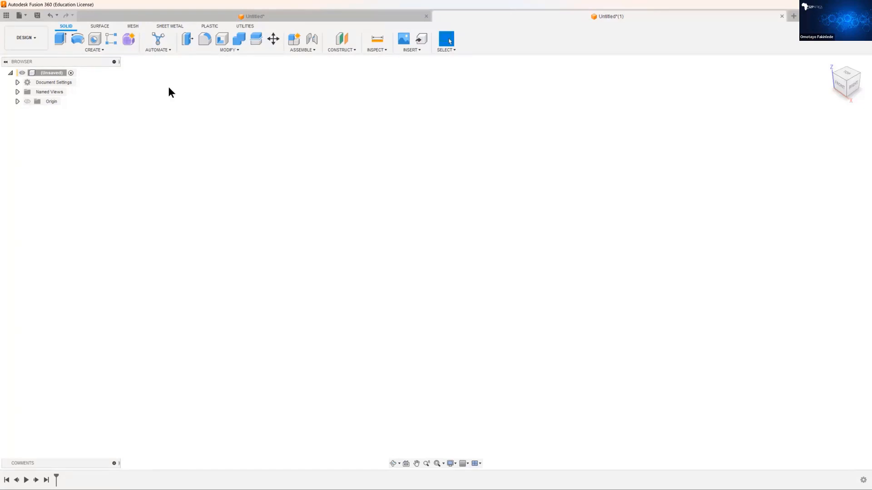
Create a new sketch on the vertical YZ origin plane
left_click(94, 49)
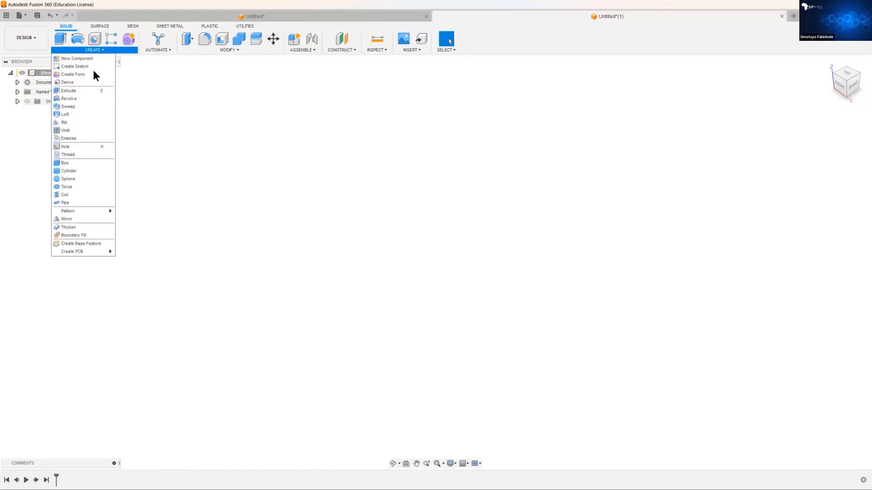
left_click(75, 66)
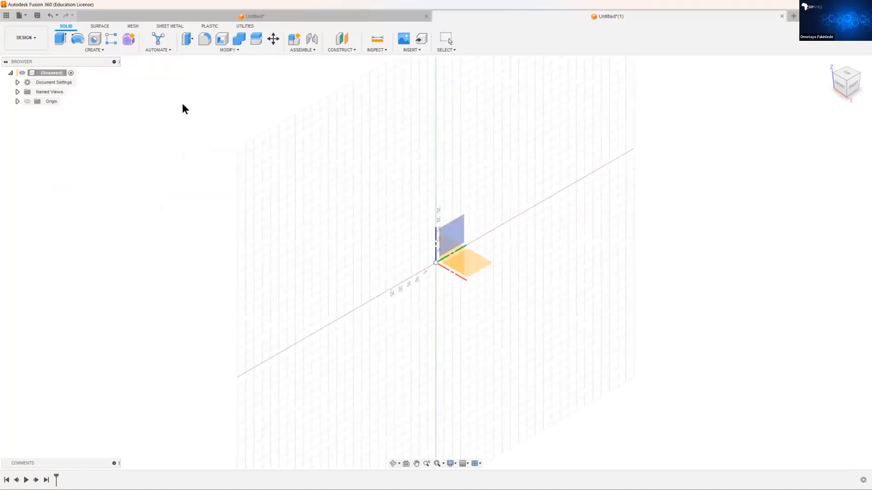
left_click(458, 233)
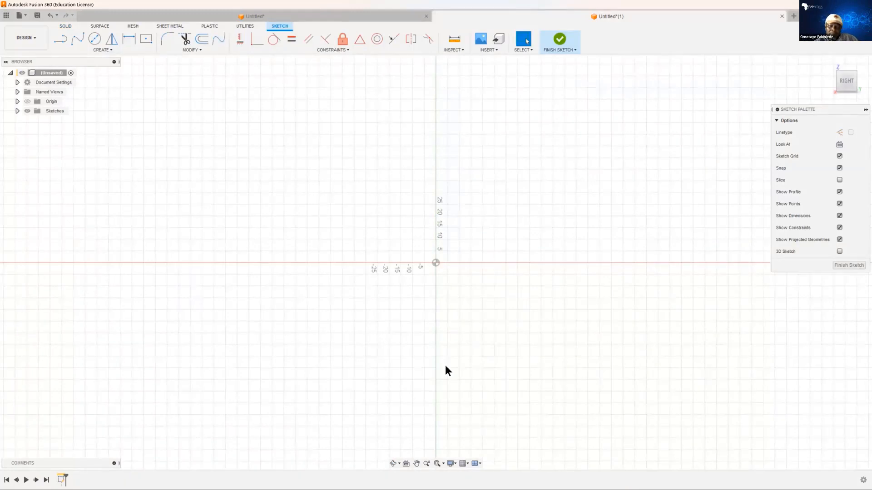
Draw a center-diameter circle at the sketch origin with its diameter set to the BigPin parameter
left_click(416, 464)
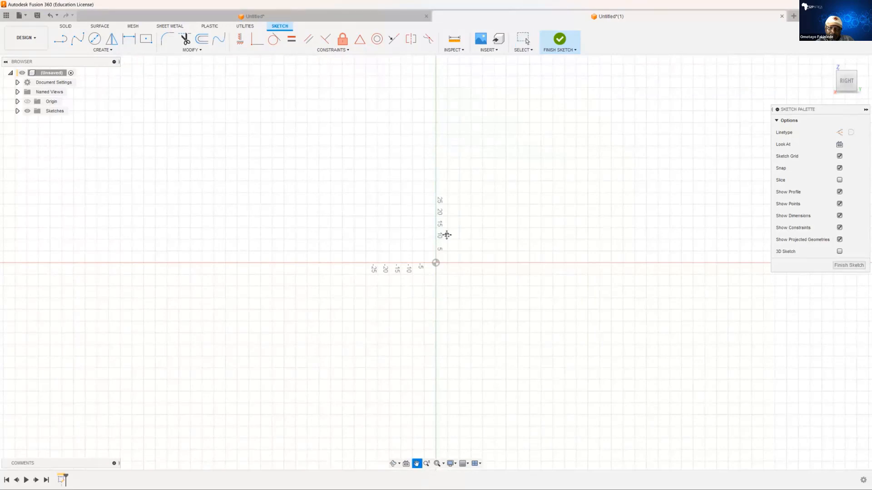
left_click_drag(445, 234, 465, 364)
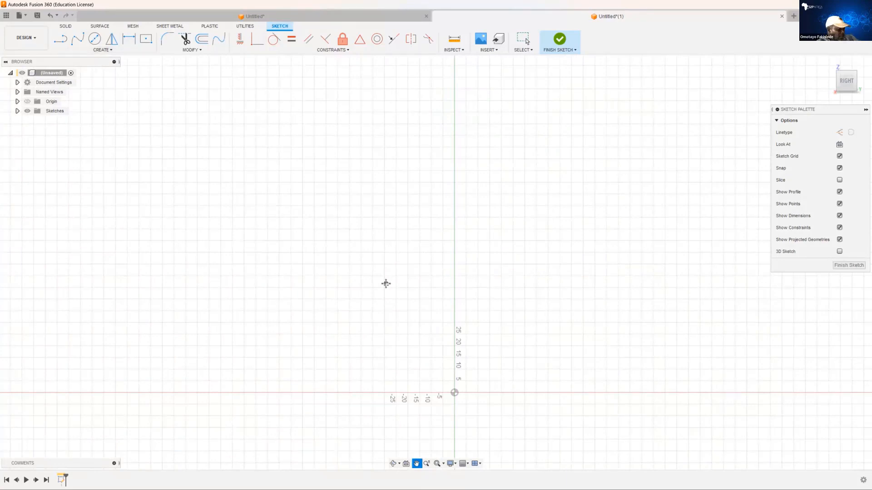
scroll(411, 308, "down", 3)
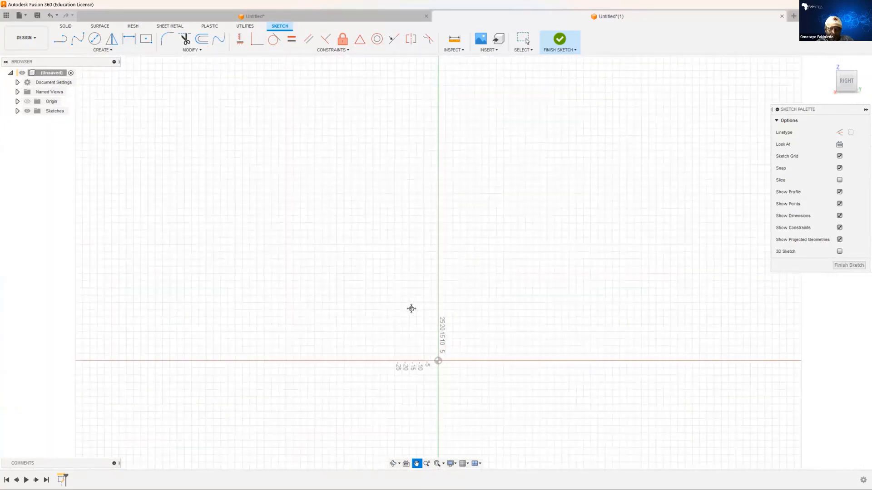
scroll(411, 309, "down", 2)
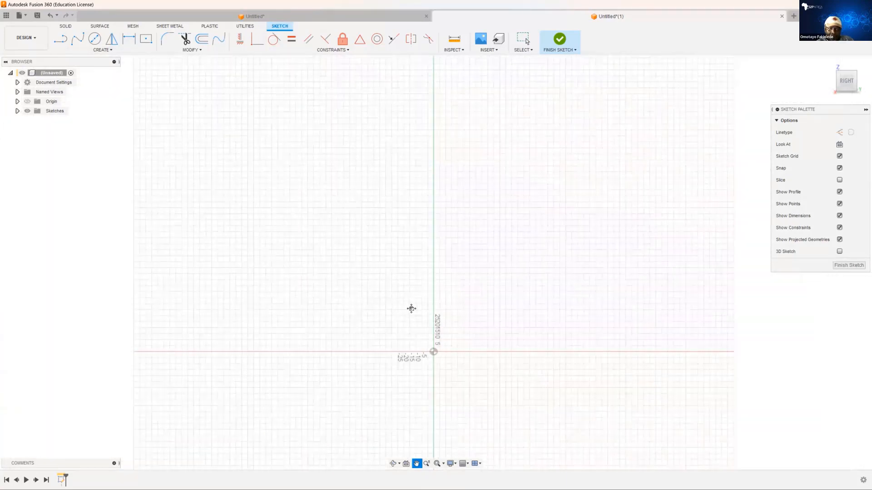
left_click(96, 40)
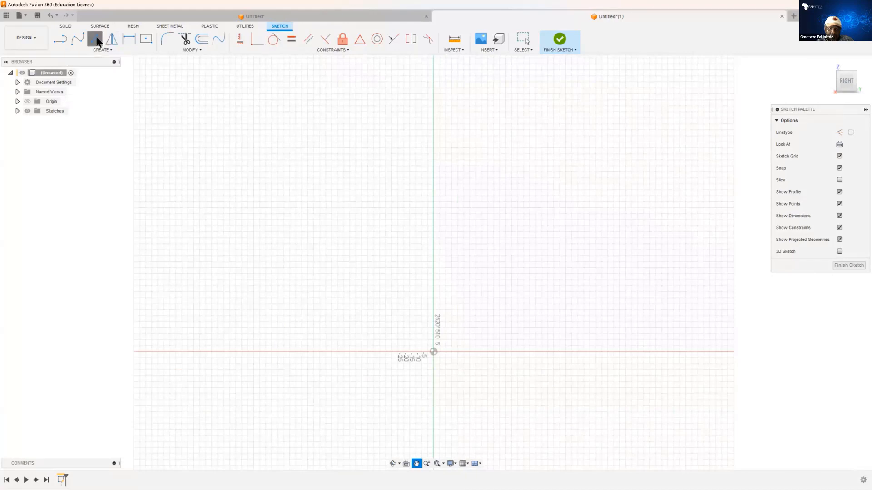
left_click(433, 352)
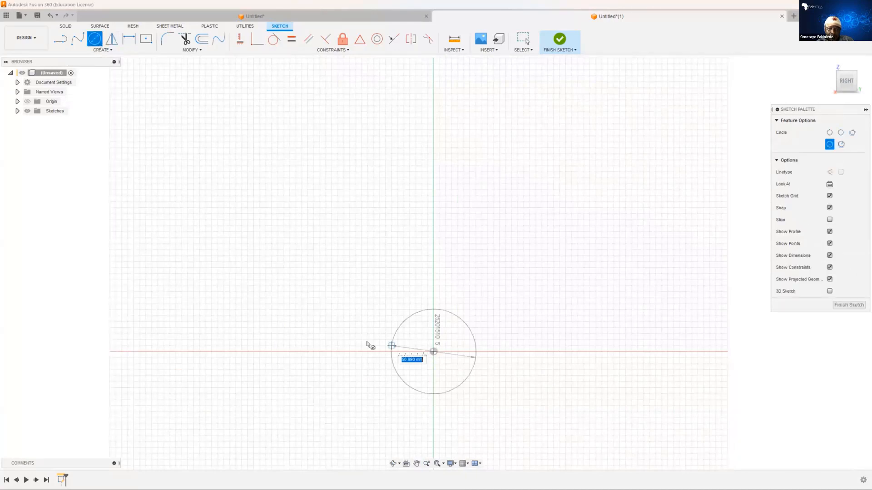
type("Big")
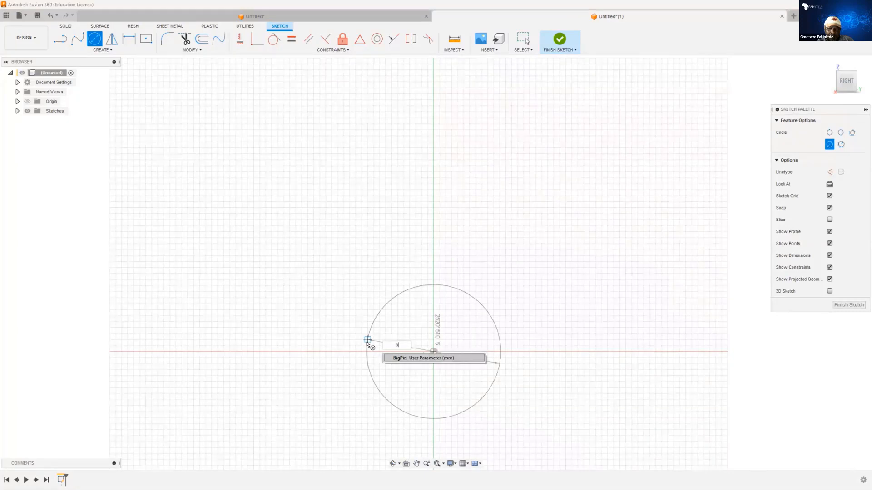
left_click(400, 360)
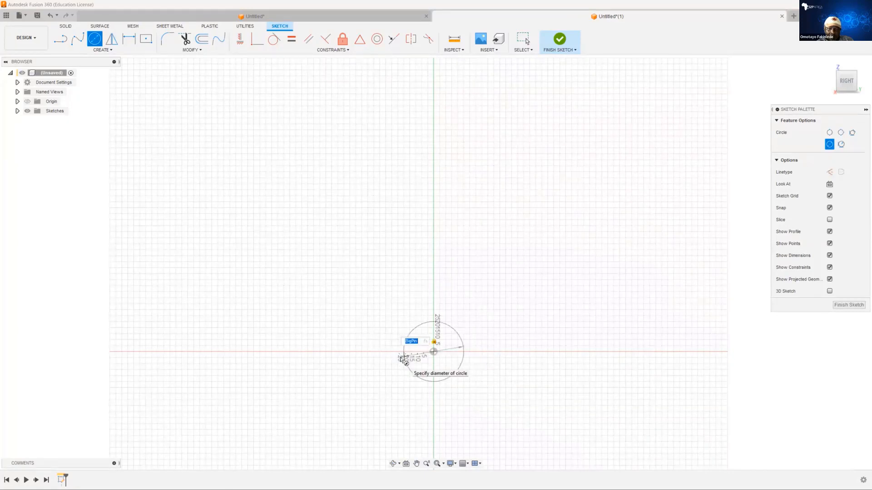
key("Return")
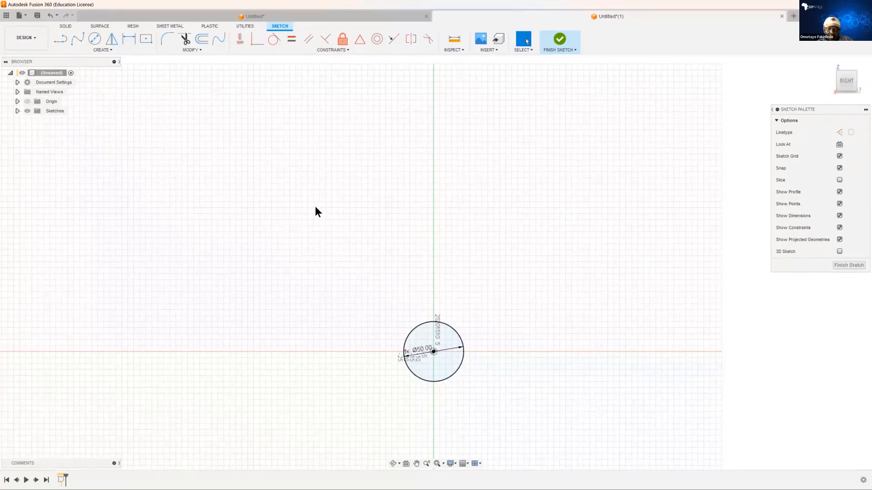
Draw a second circle centered on the origin with a diameter of BigPin*1.2
right_click(316, 191)
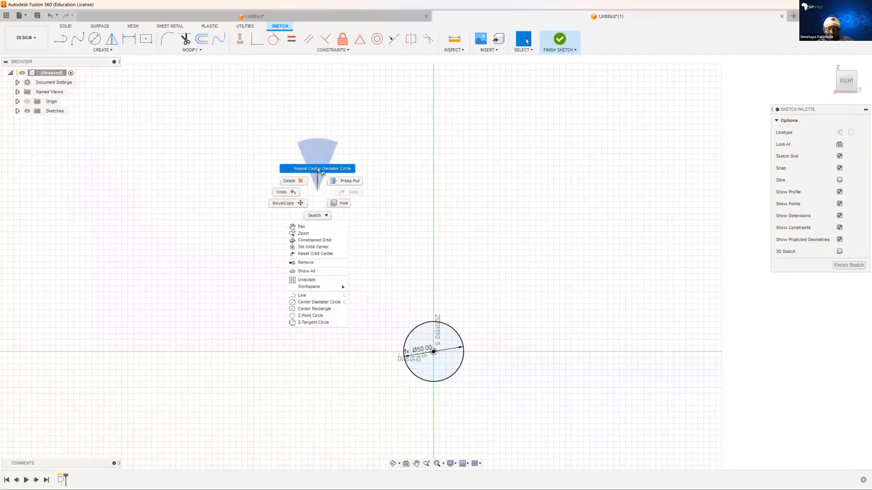
left_click(319, 169)
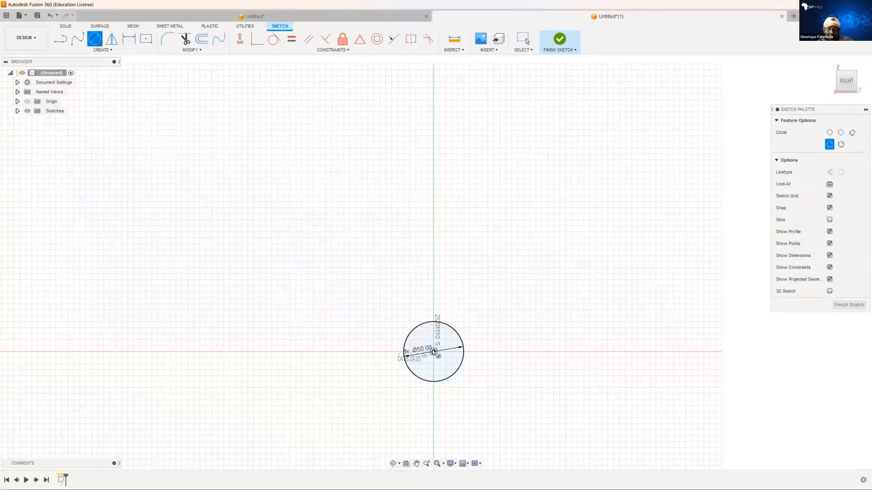
left_click(433, 352)
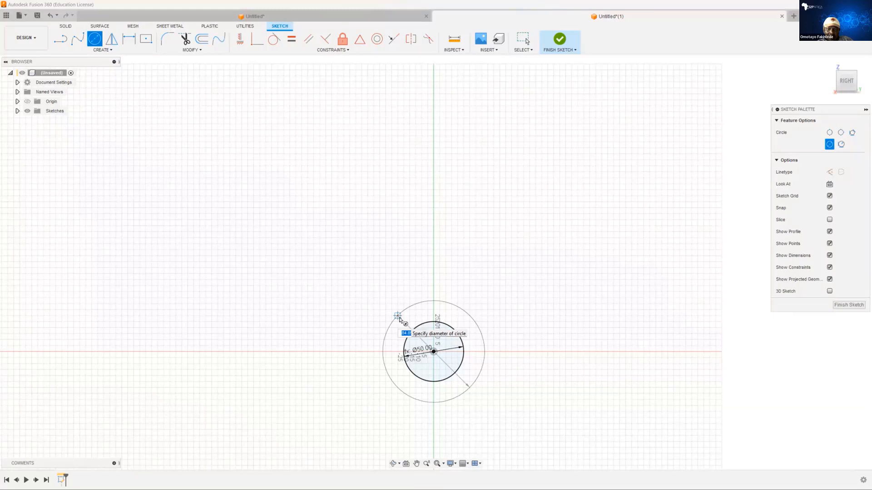
type("big")
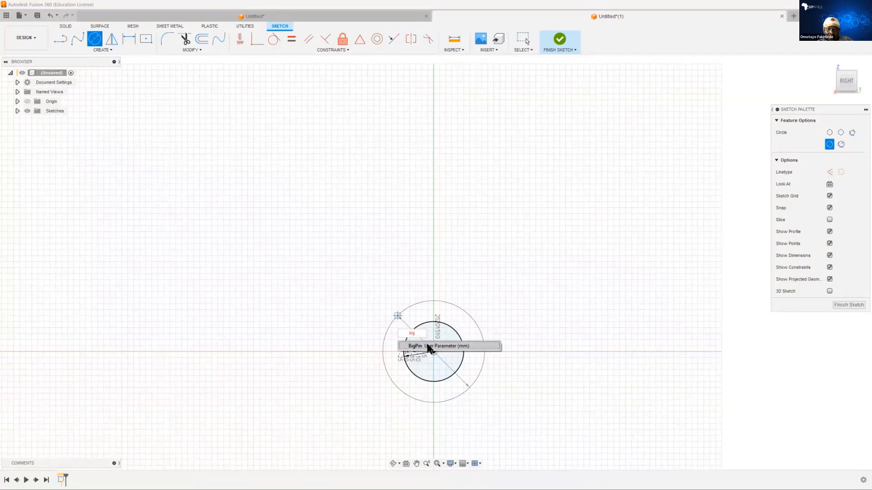
left_click(429, 348)
key("Right")
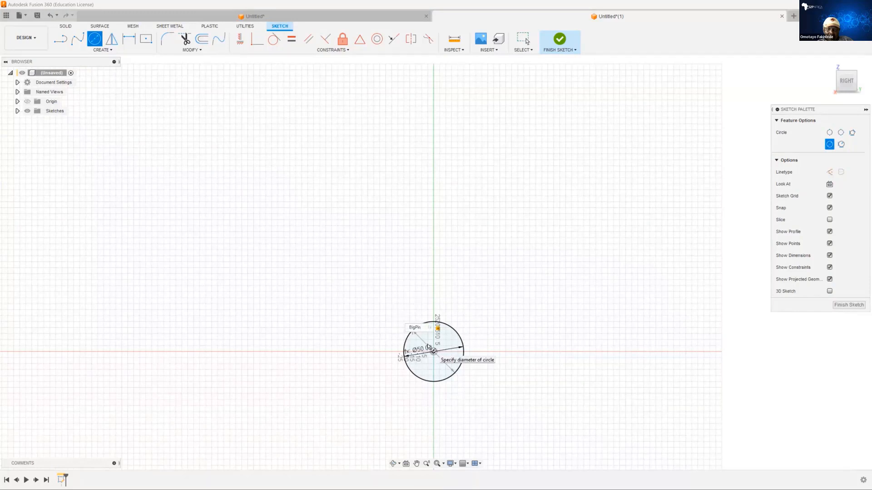
type("*1.2")
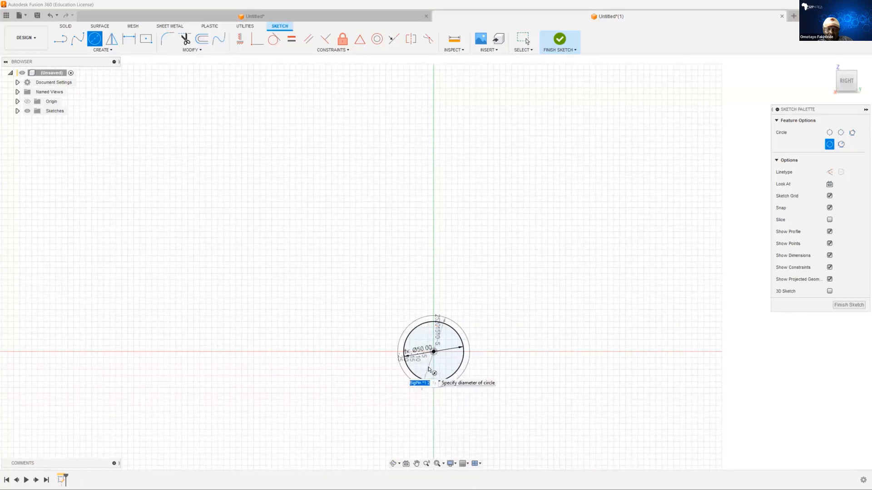
key("Return")
key("Escape")
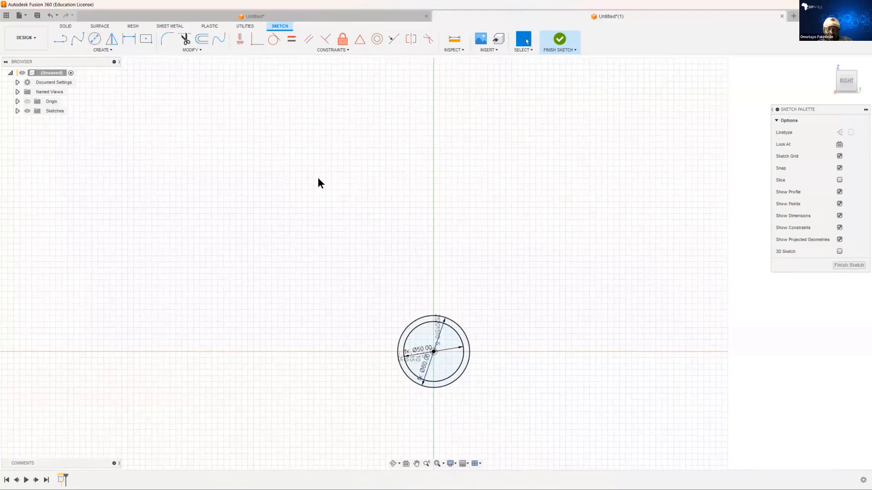
Add a third concentric circle at the origin with a diameter of BigPin*1.4
key("c")
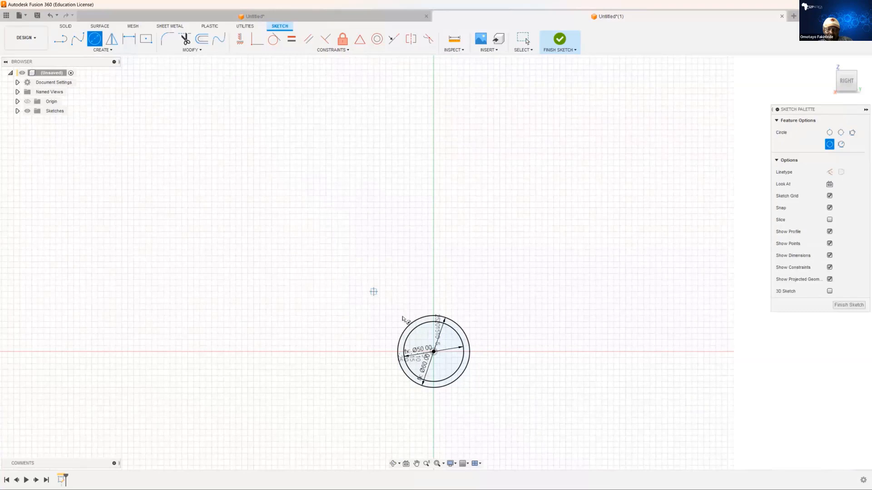
left_click(434, 352)
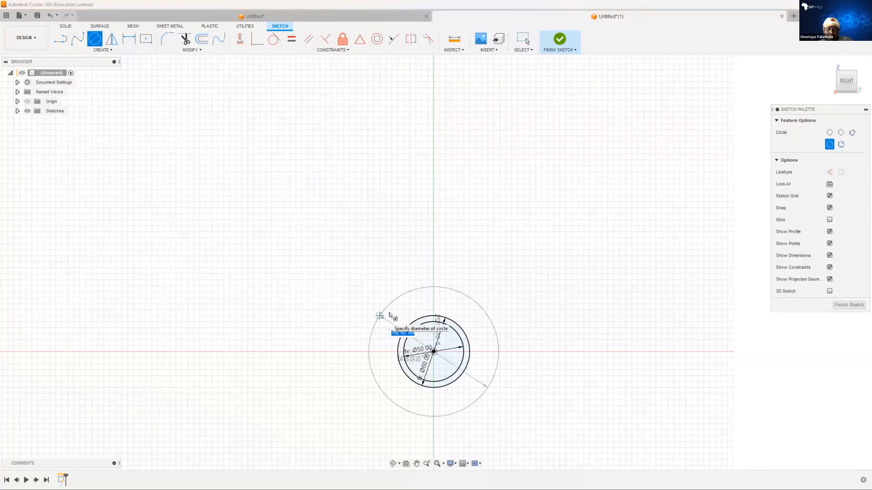
type("big")
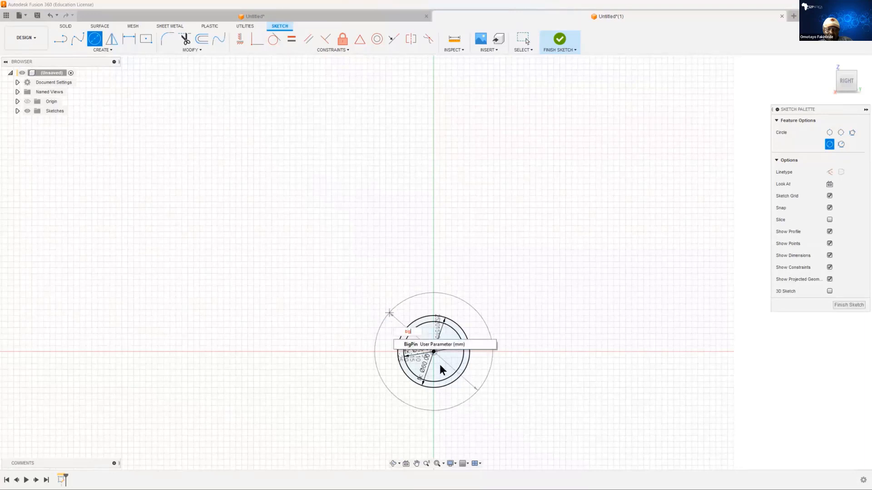
left_click(433, 345)
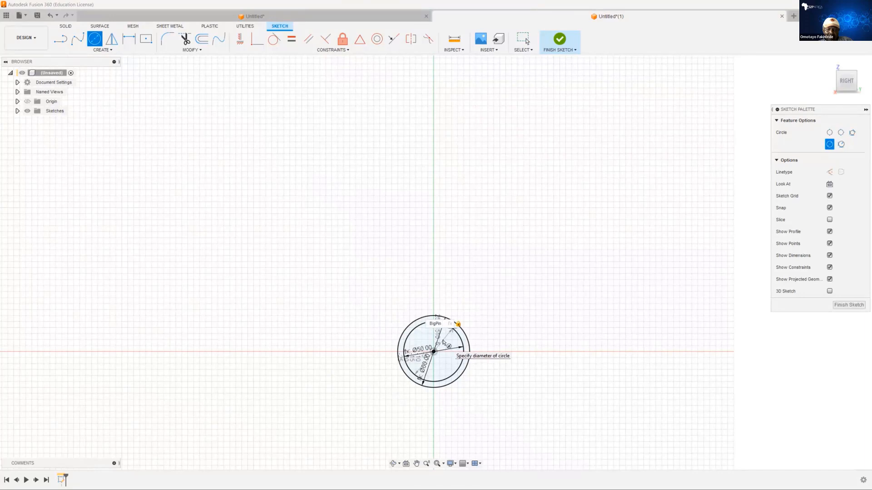
type("*1.4")
key("Return")
key("Escape")
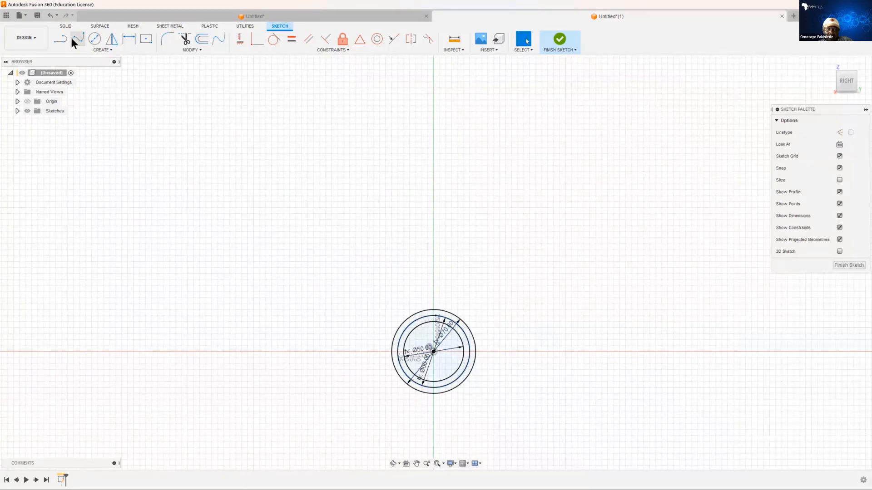
Draw a circle with diameter SmallPin, centered about 195 mm above the origin and about 10 mm left of the vertical axis
left_click(95, 40)
left_click(421, 117)
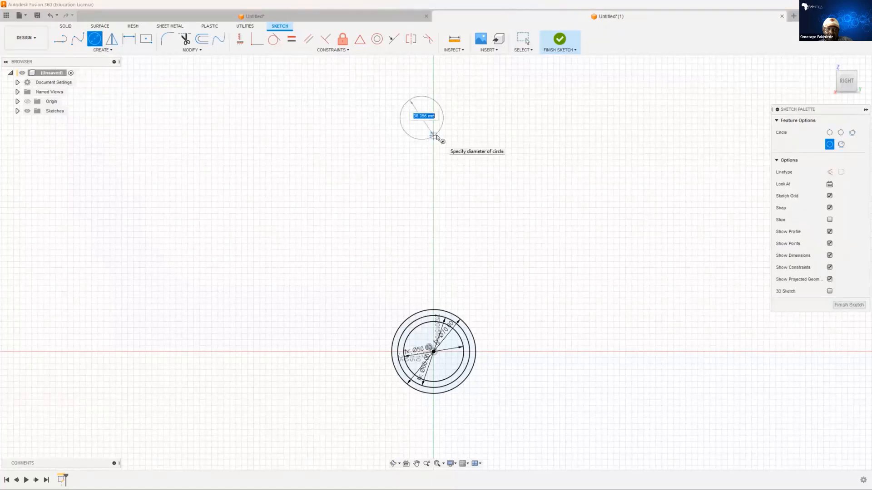
type("sma")
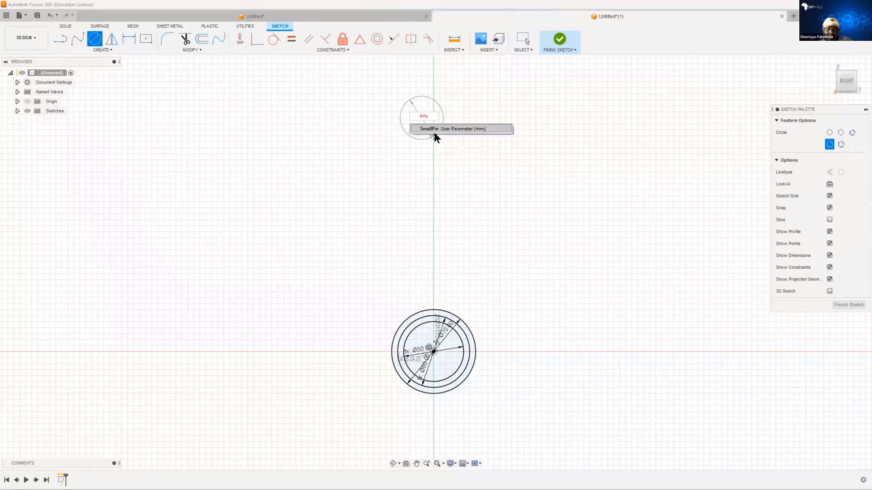
left_click(434, 129)
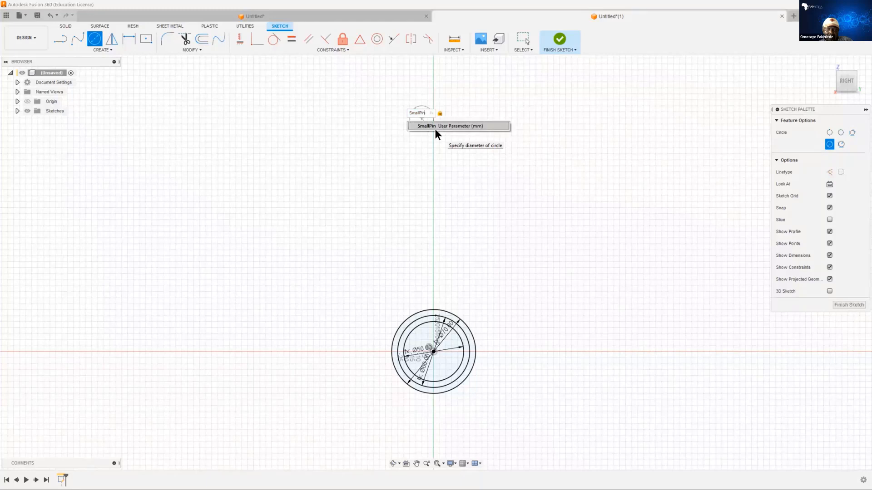
left_click(435, 129)
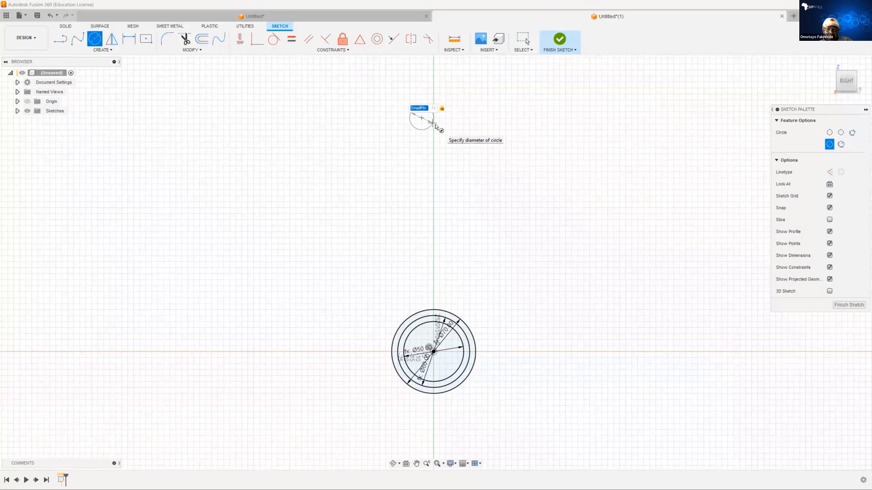
key("Return")
key("Escape")
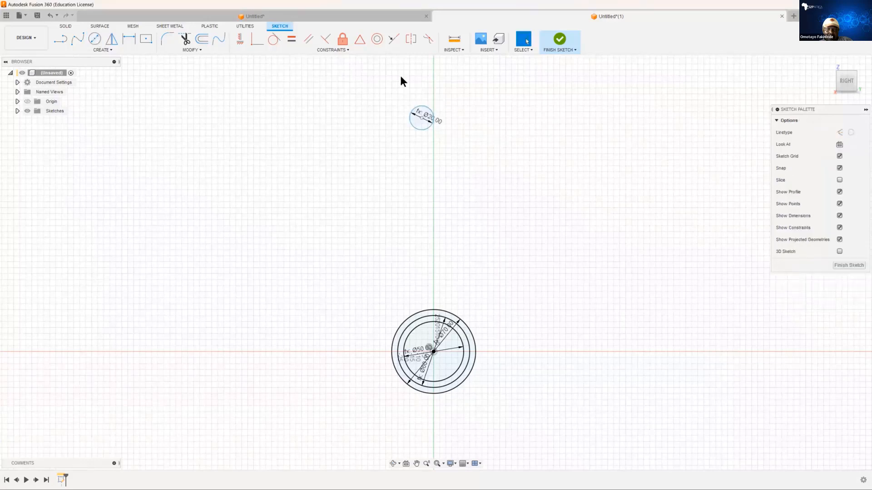
Draw another circle just right of the small pin circle with a diameter of SmallPin*1.5
left_click(94, 38)
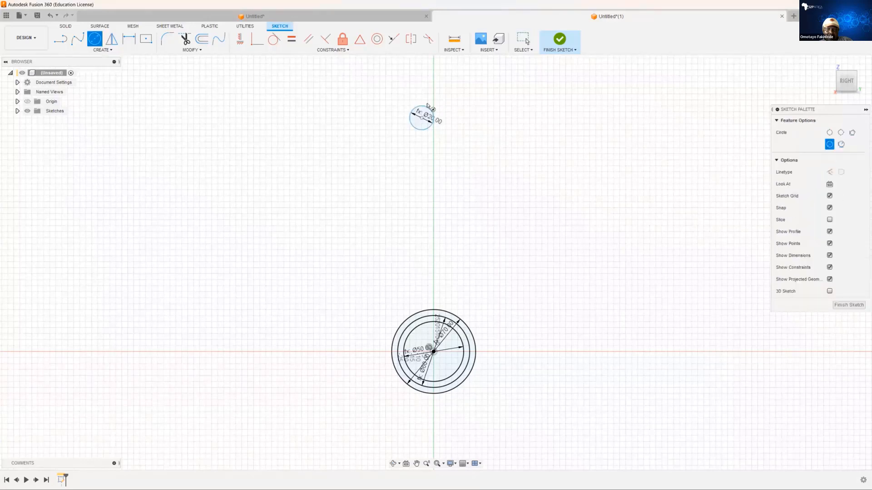
left_click(446, 112)
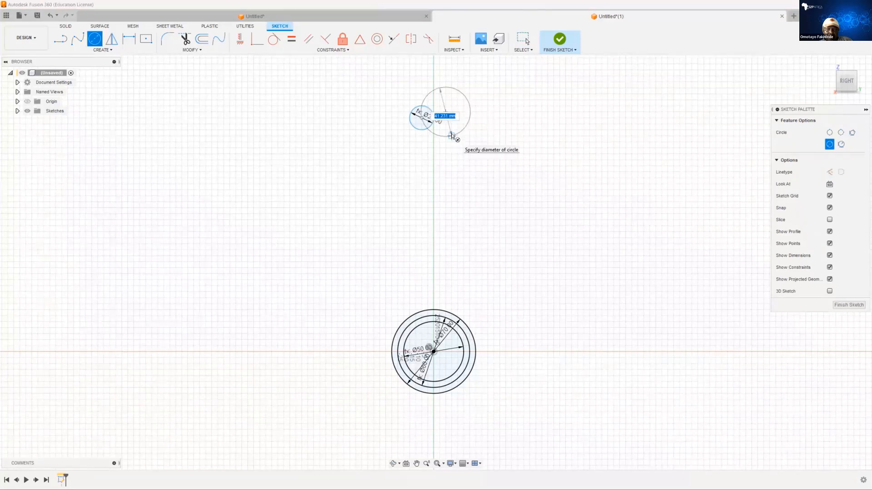
type("smallPin*1.5")
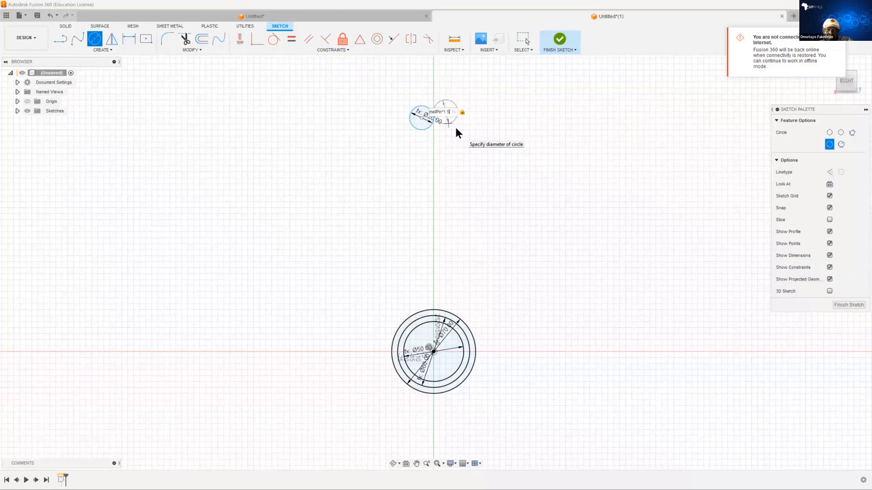
key("Return")
key("Escape")
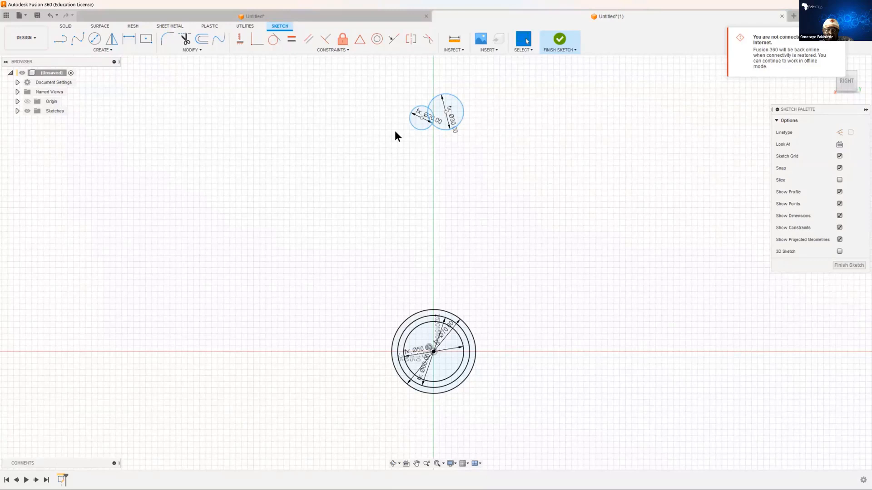
Make the centers of the two upper circles coincident so that the circles are concentric
left_click(437, 111, "shift")
left_click(441, 111, "shift")
left_click(257, 40)
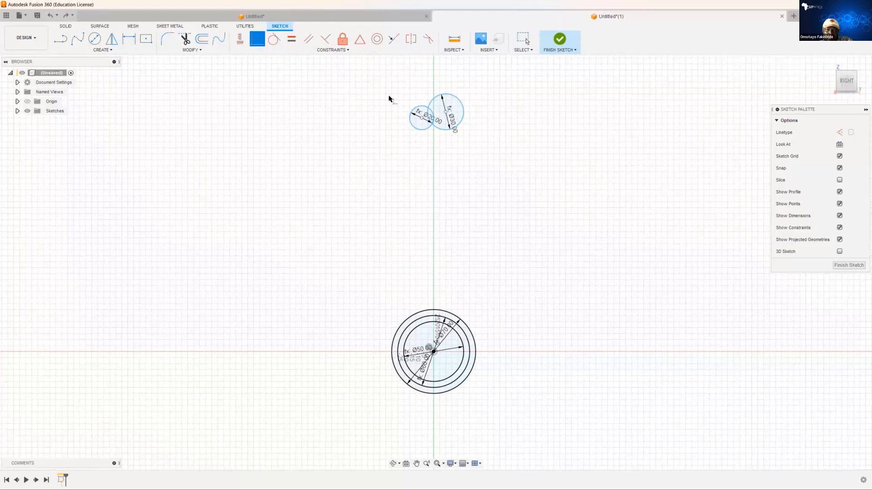
left_click(422, 118)
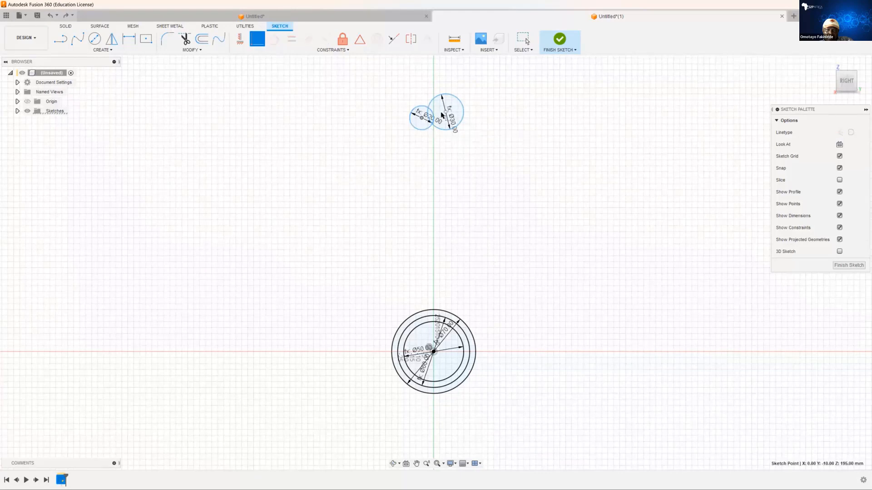
left_click(446, 112)
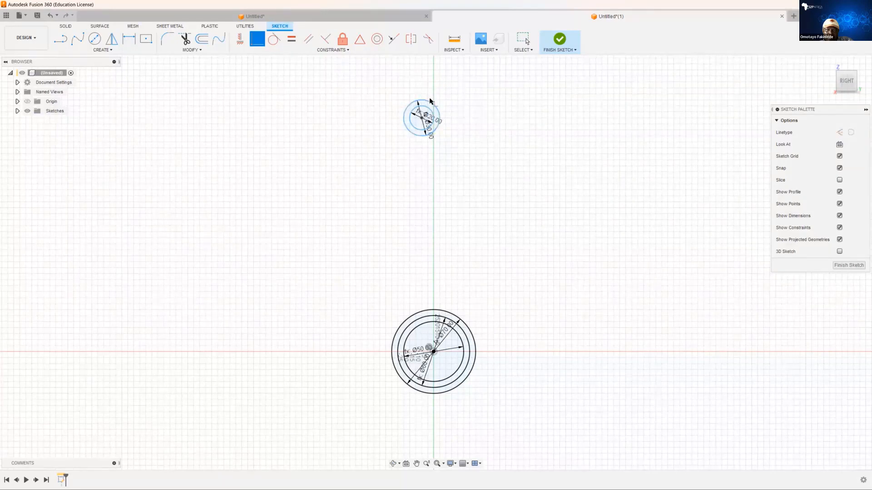
left_click(360, 39)
key("Escape")
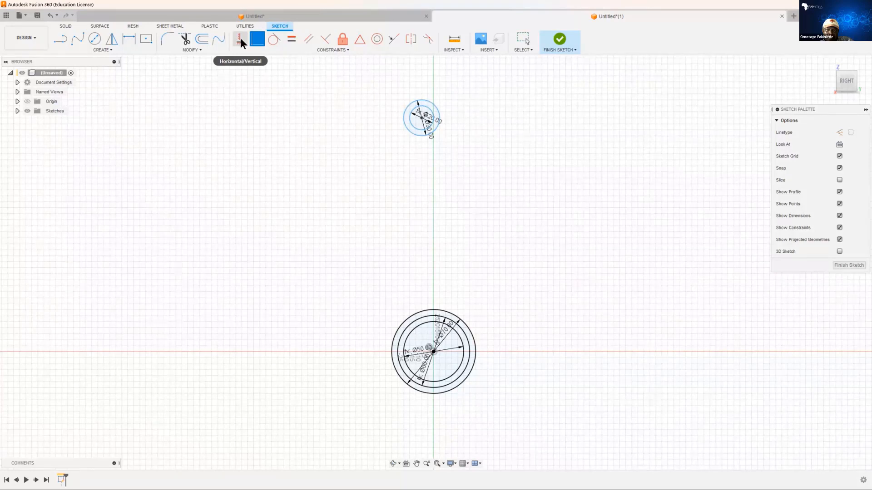
Apply a vertical constraint between the origin and the shared center of the two upper circles
left_click(240, 38)
left_click(434, 353)
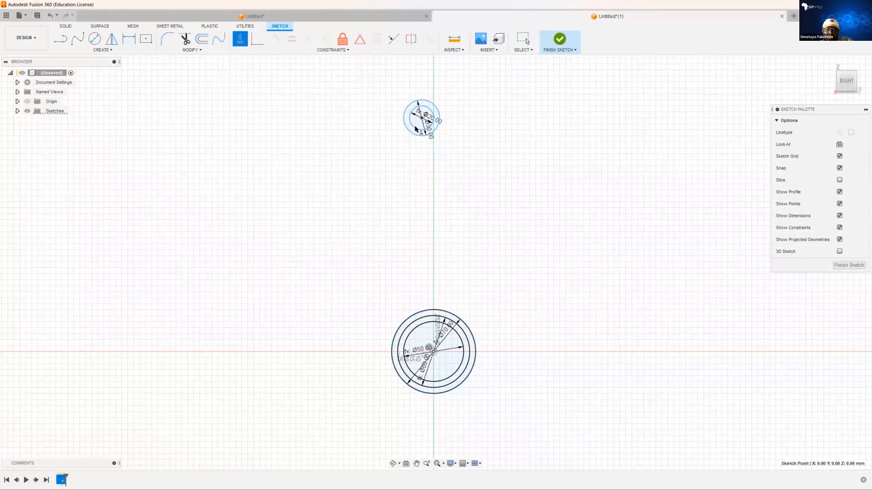
left_click(422, 119)
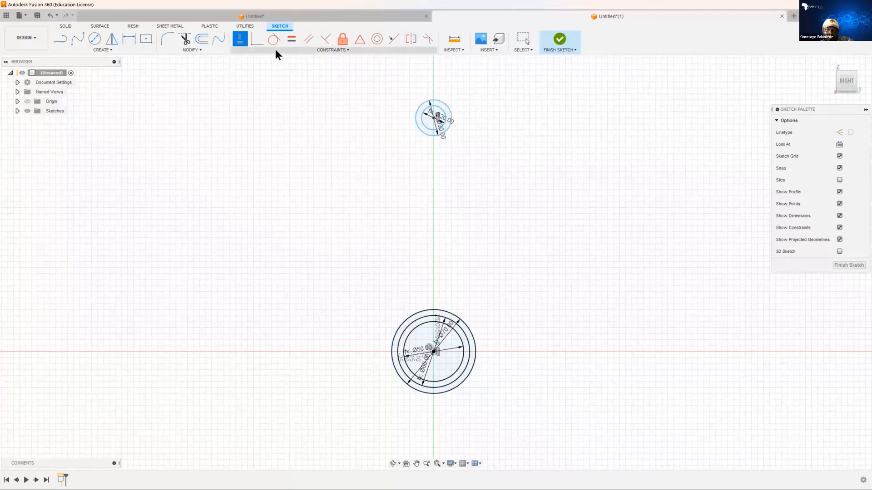
Dimension the vertical distance between the small-end and big-end circle centers with the user parameter l1
left_click(130, 38)
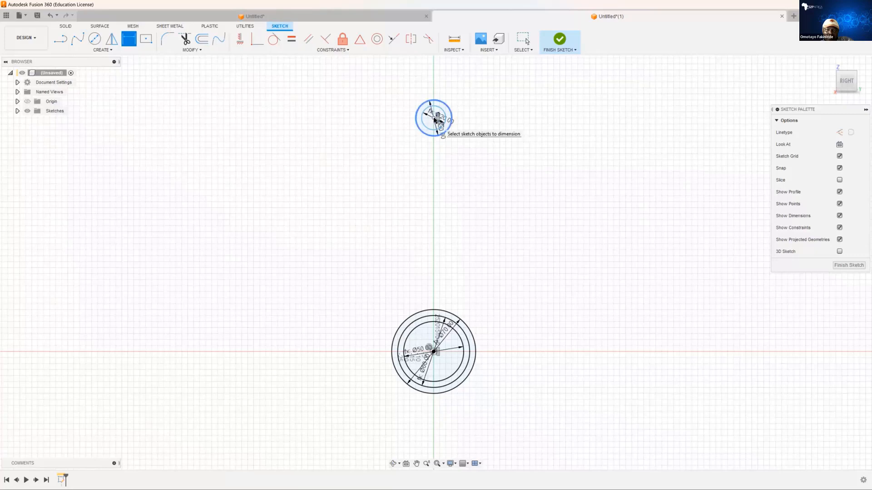
left_click(434, 353)
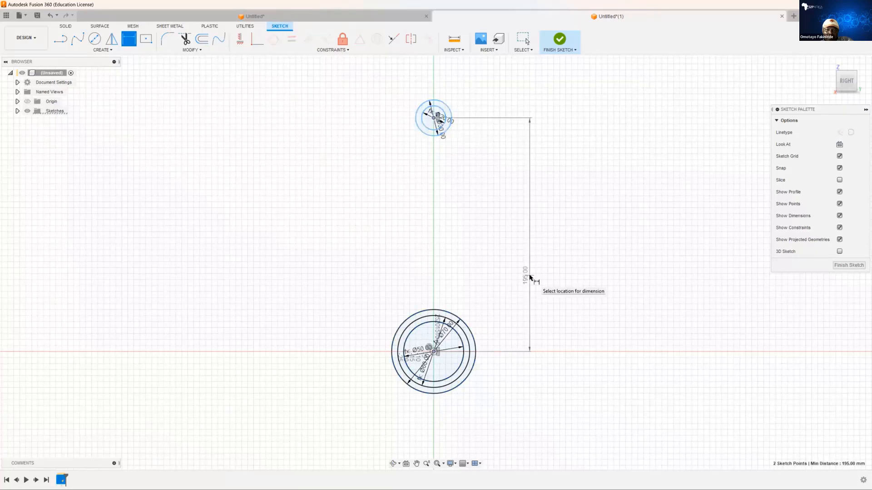
left_click(529, 275)
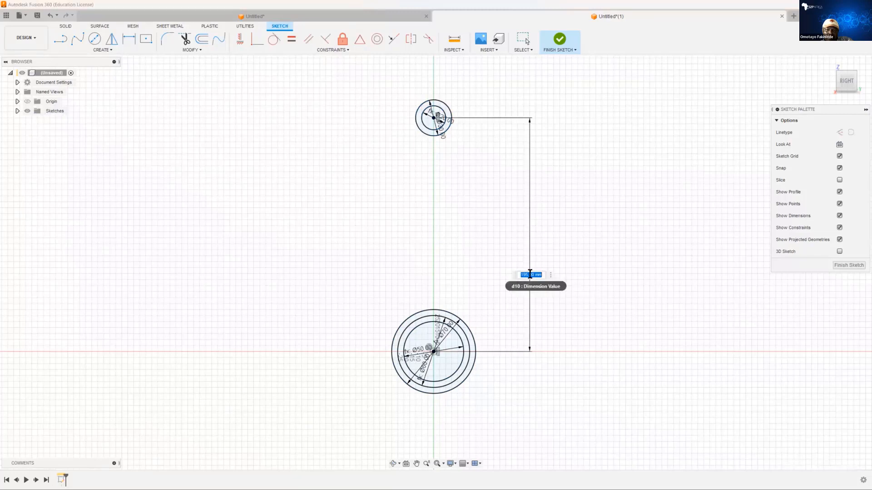
type("l")
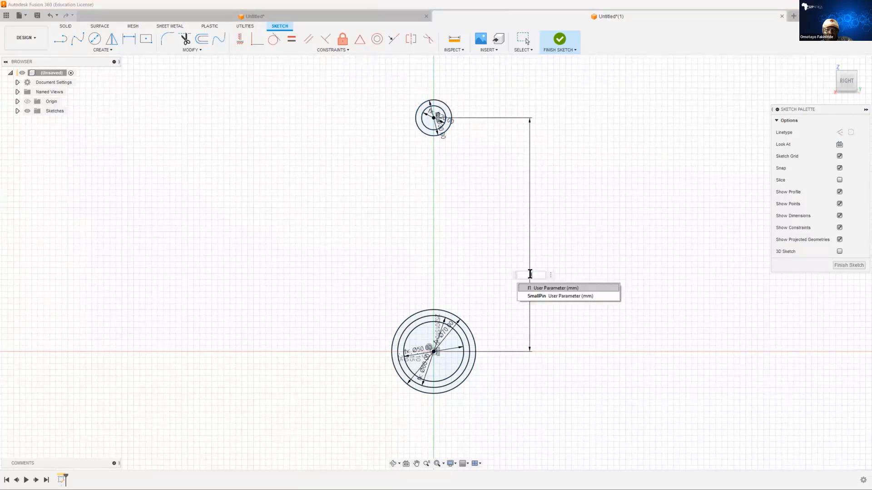
type("1")
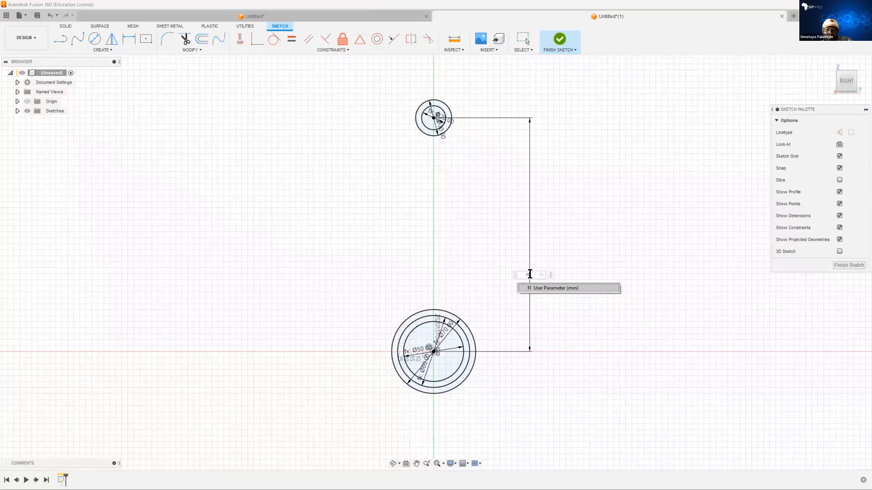
key("Return")
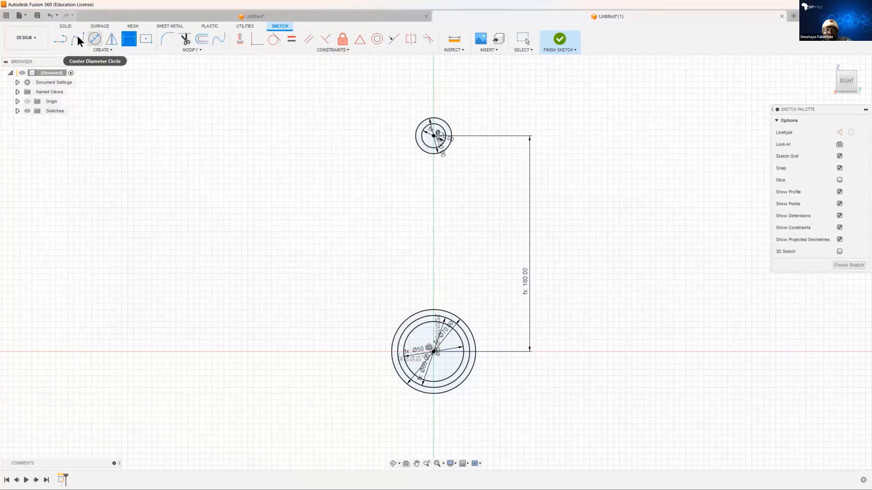
Draw a slanted line along the left side of both circle groups, from above the small end to below the big end
key("l")
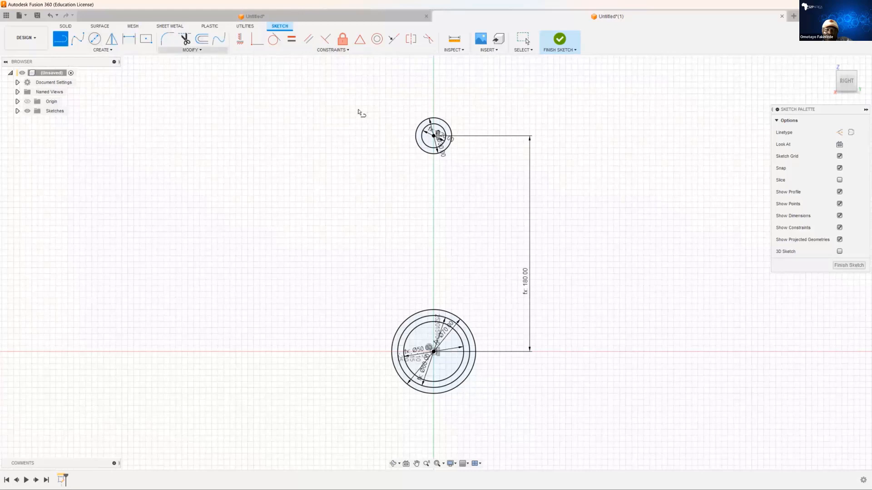
left_click(409, 106)
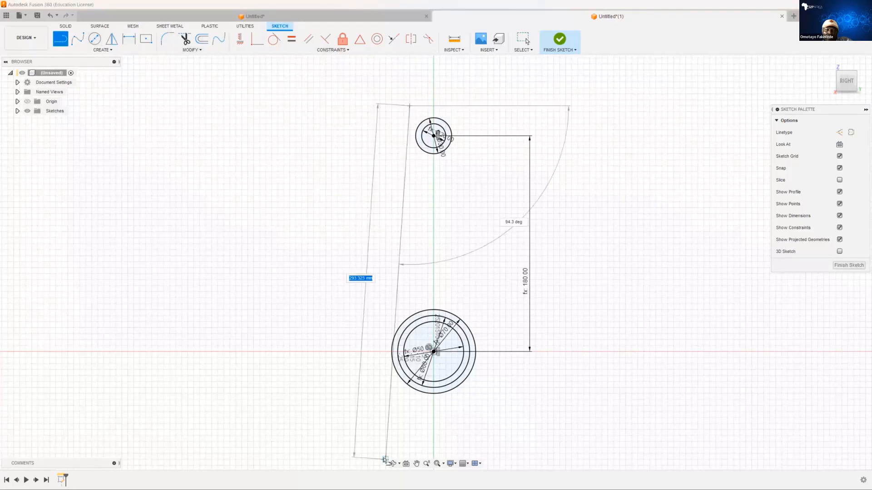
left_click(370, 419)
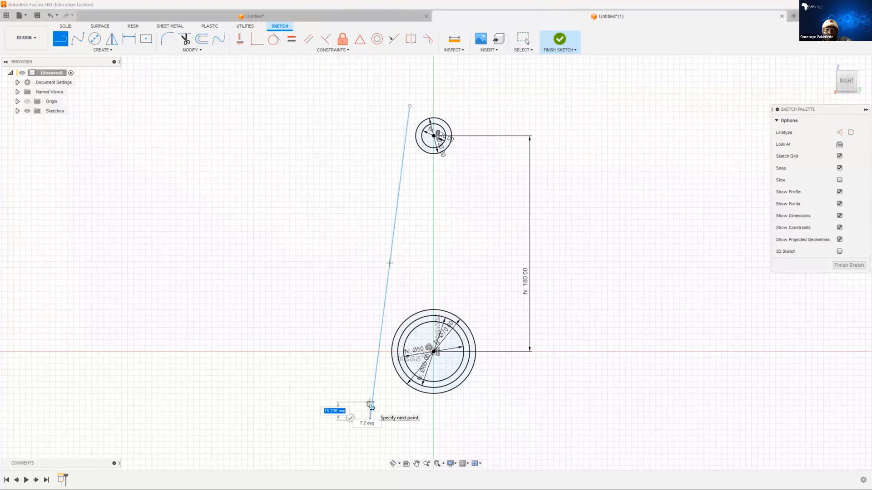
key("Escape")
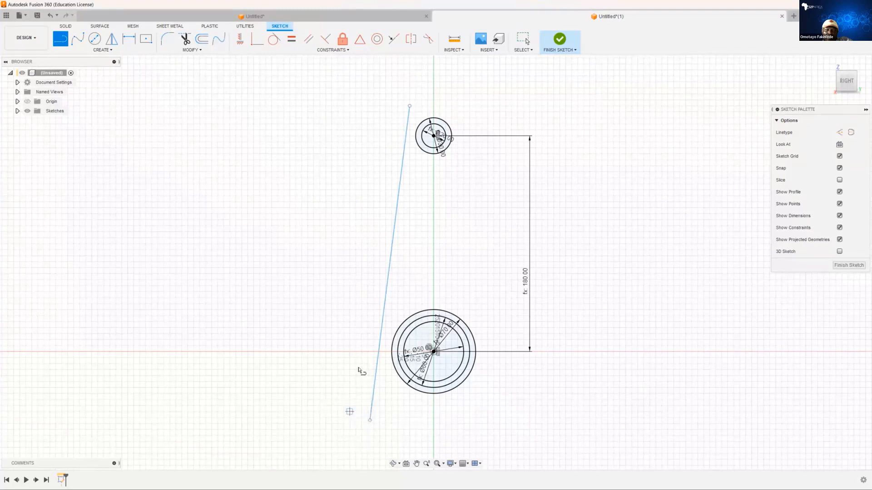
Make the slanted line tangent to the outer small-end circle and to the outermost big-end circle
left_click(274, 40)
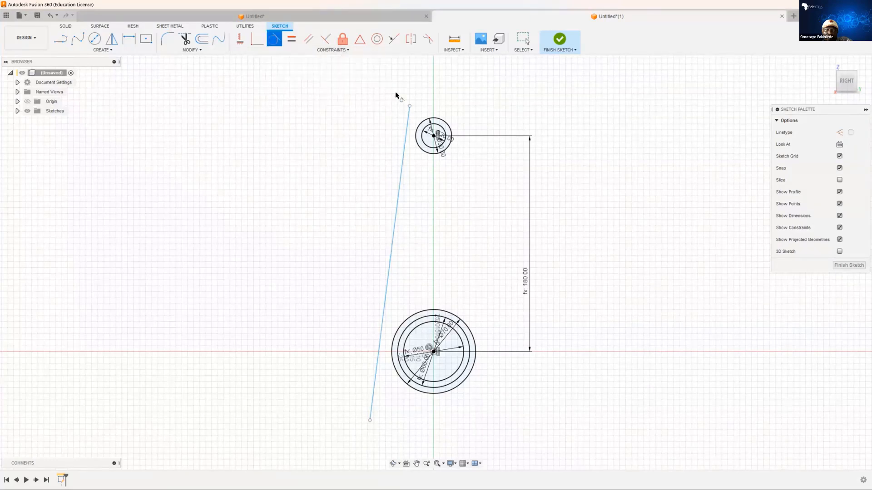
left_click(416, 135)
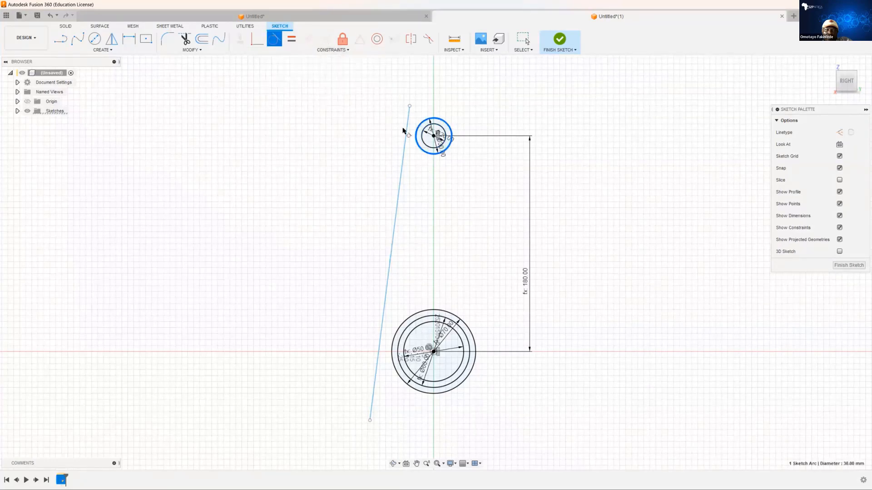
left_click(406, 132)
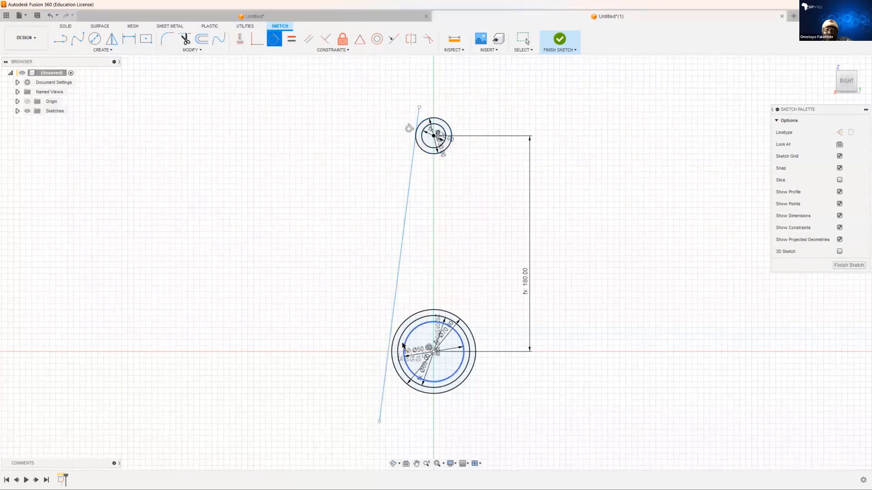
left_click(393, 346)
left_click(391, 336)
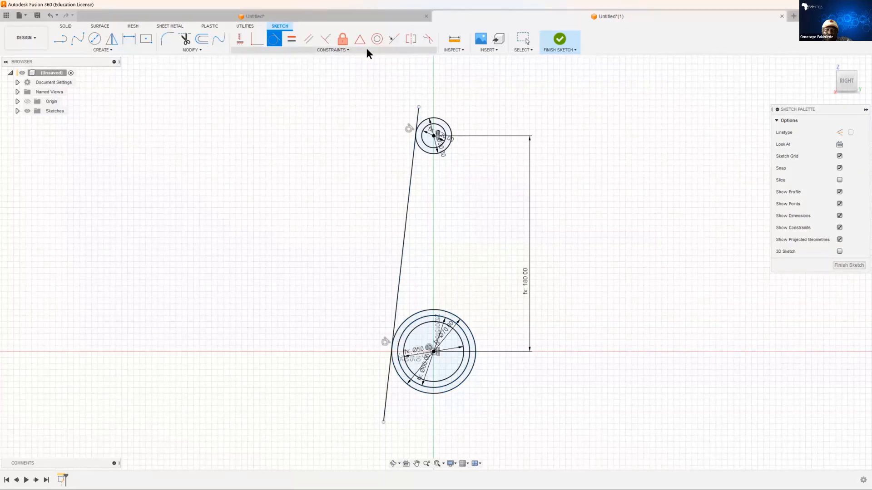
Trim the parts of the tangent line that extend beyond its tangent points at the big and small ends
left_click(186, 40)
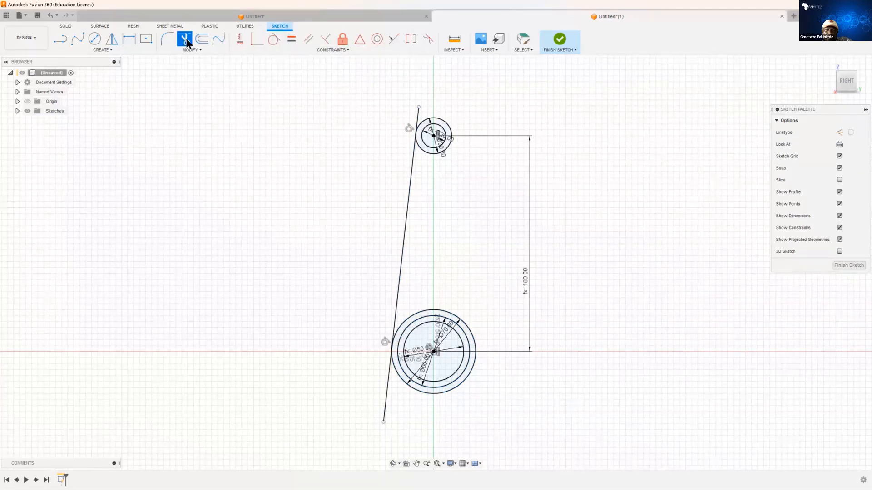
left_click(389, 391)
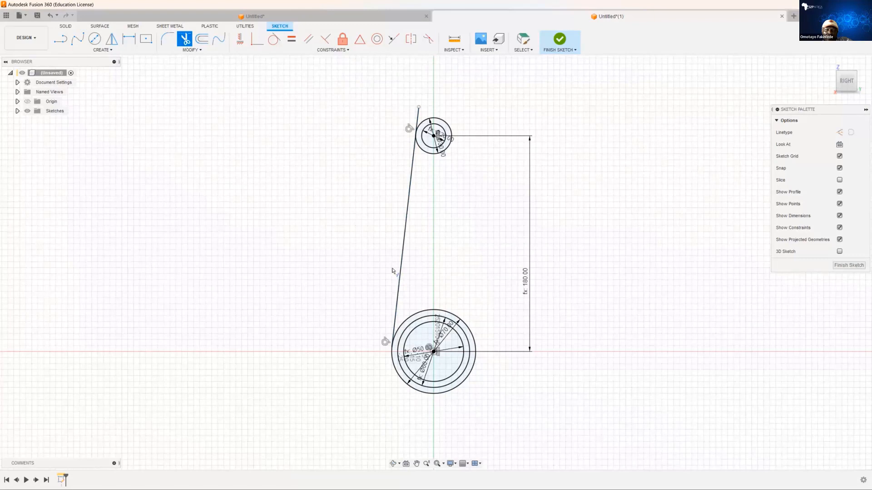
left_click(419, 119)
Try mirroring the tangent line about the origin's Z axis, and undo the mirror
left_click(111, 44)
left_click(407, 203)
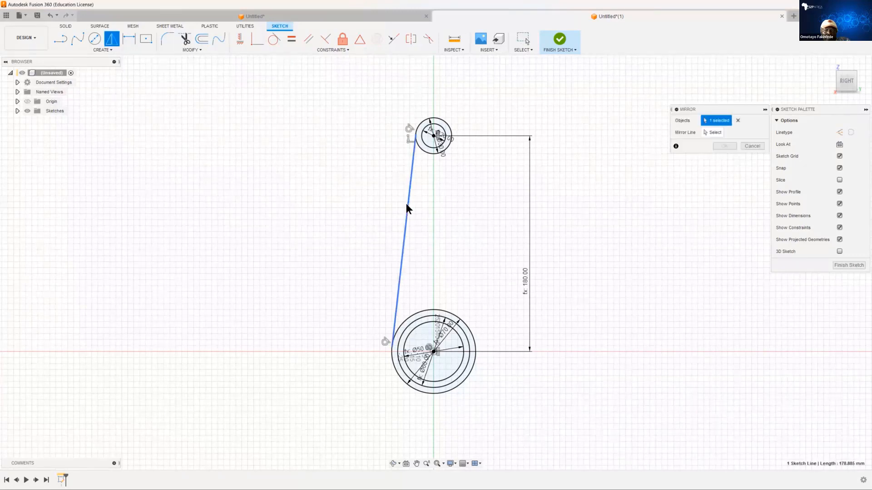
left_click(17, 101)
left_click(27, 102)
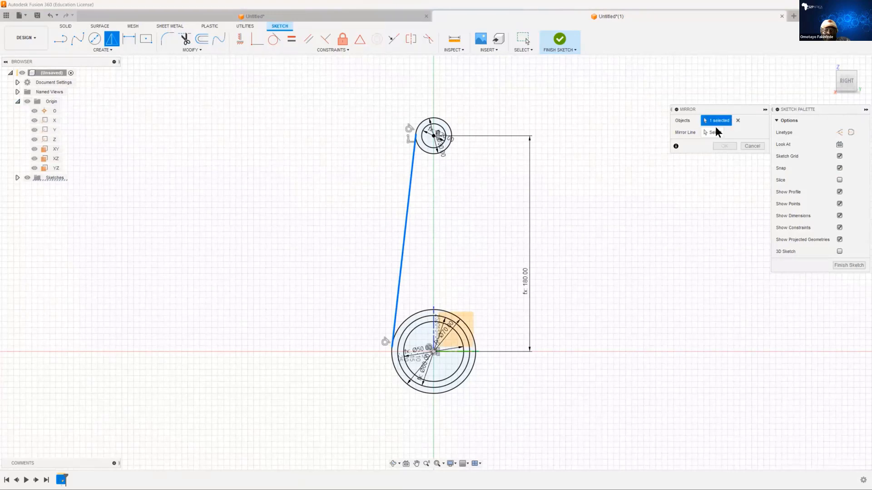
left_click(714, 132)
left_click(55, 139)
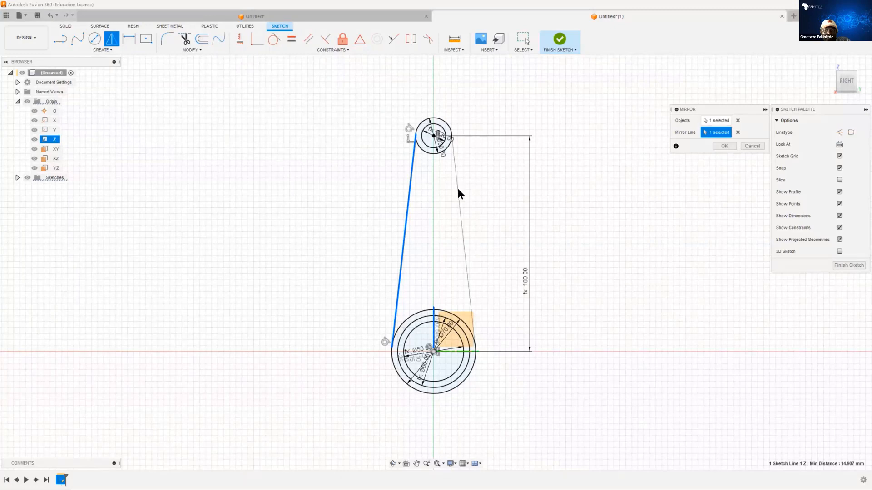
left_click(724, 146)
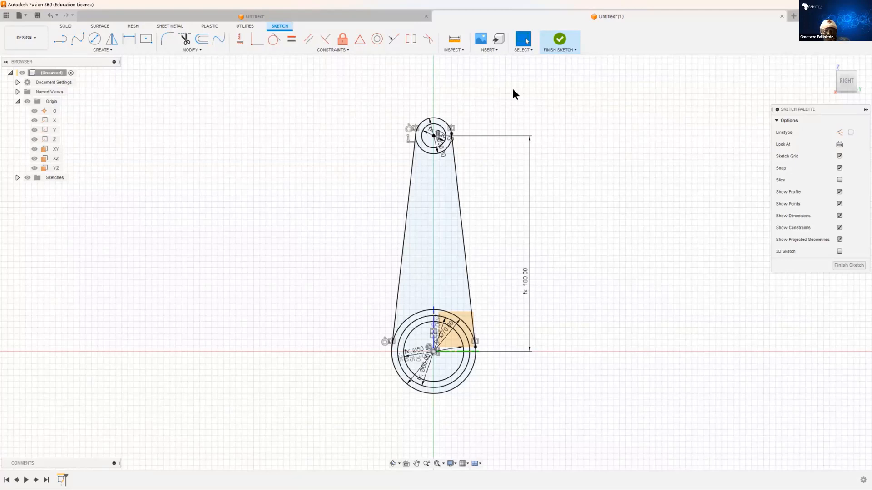
left_click(51, 17)
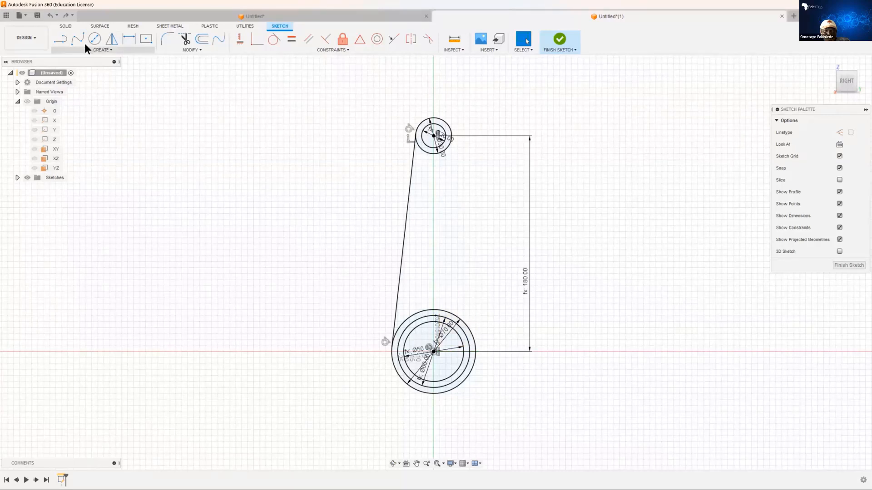
Draw a vertical construction line from the origin to the center of the small-end circles
left_click(61, 38)
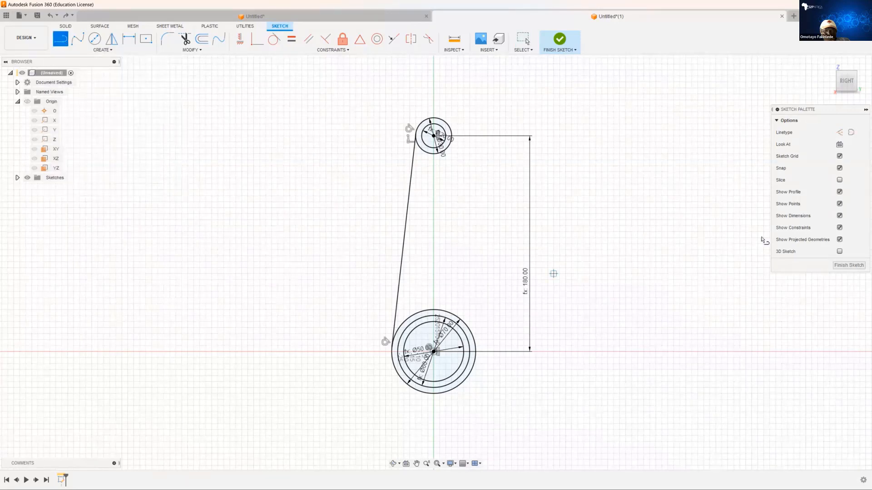
left_click(840, 132)
left_click(434, 351)
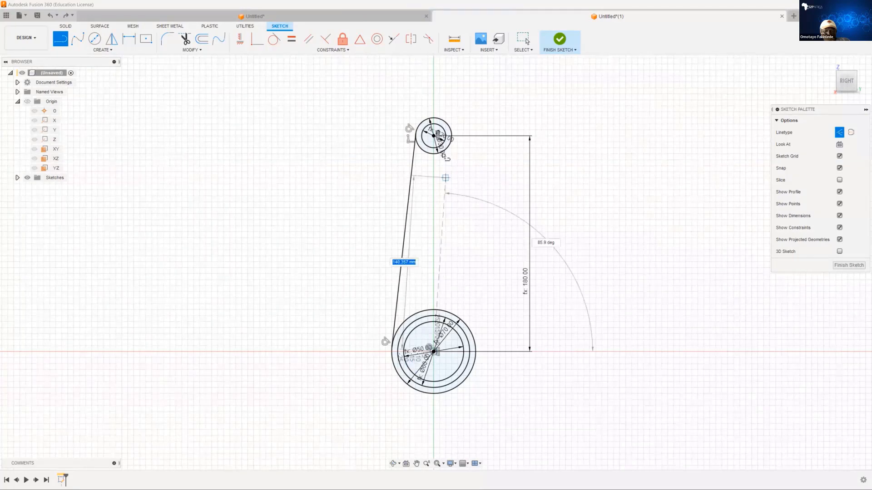
left_click(434, 135)
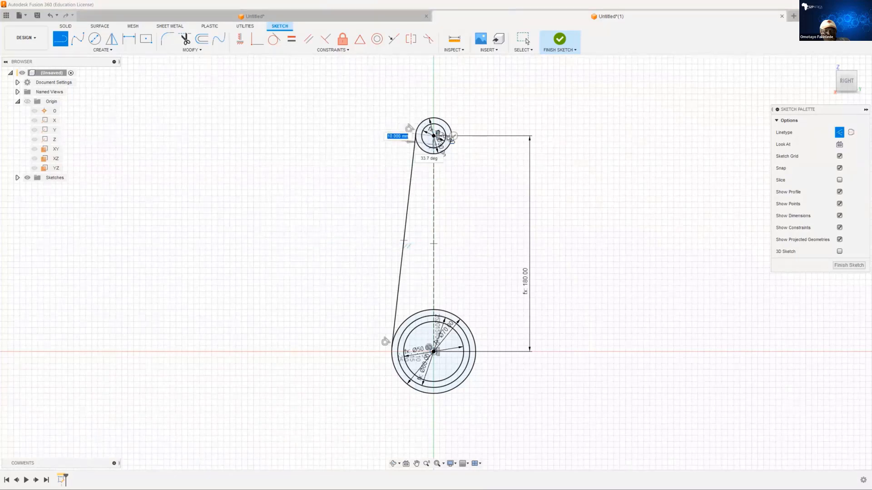
key("Escape")
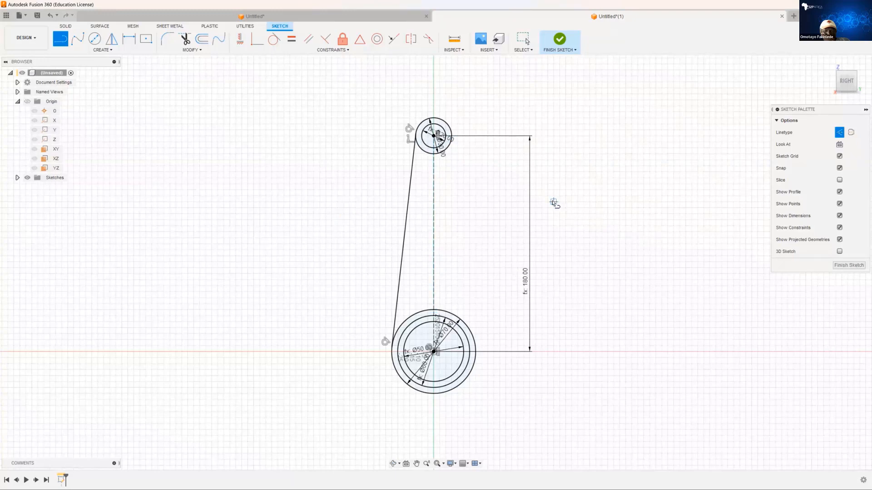
key("Escape")
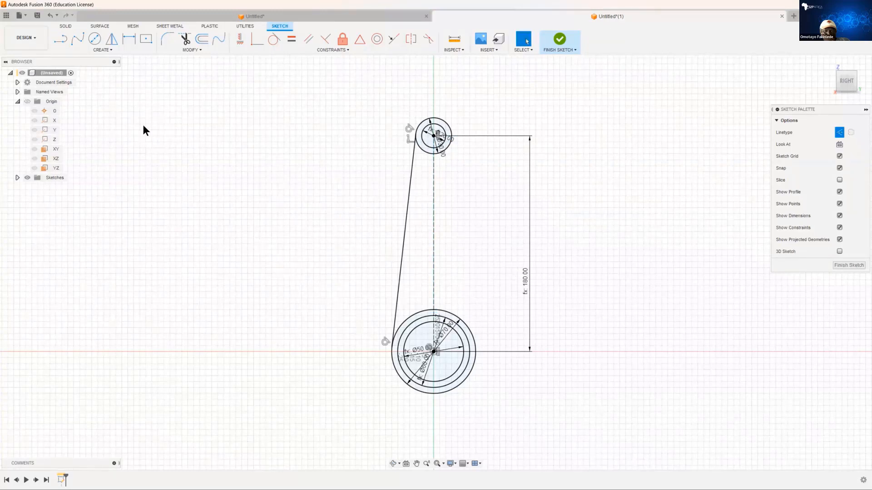
Mirror the tangent line about the vertical construction centerline
left_click(111, 40)
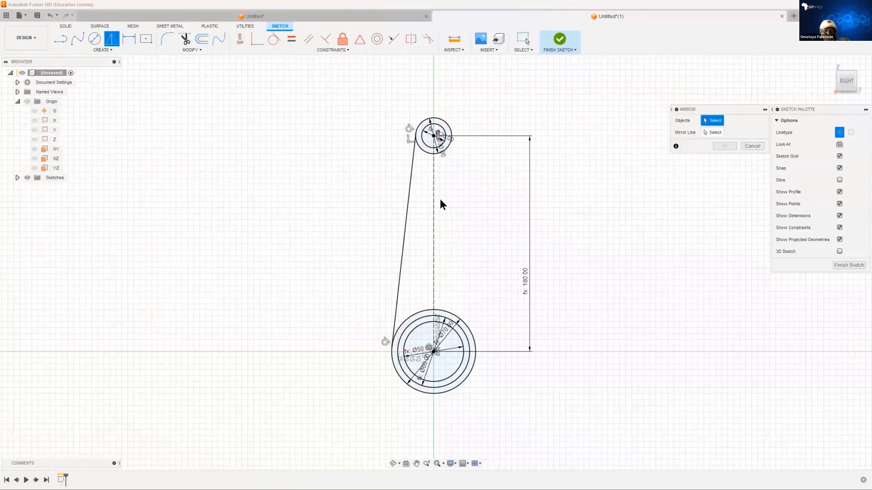
left_click(410, 205)
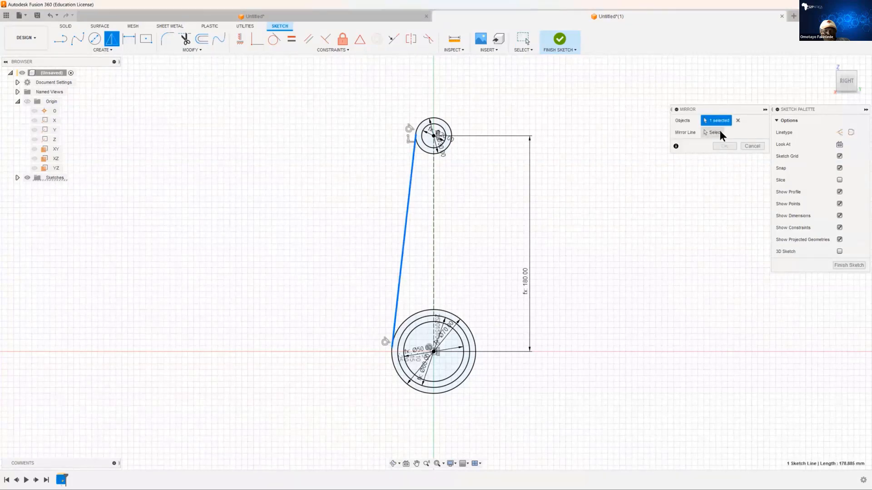
left_click(434, 216)
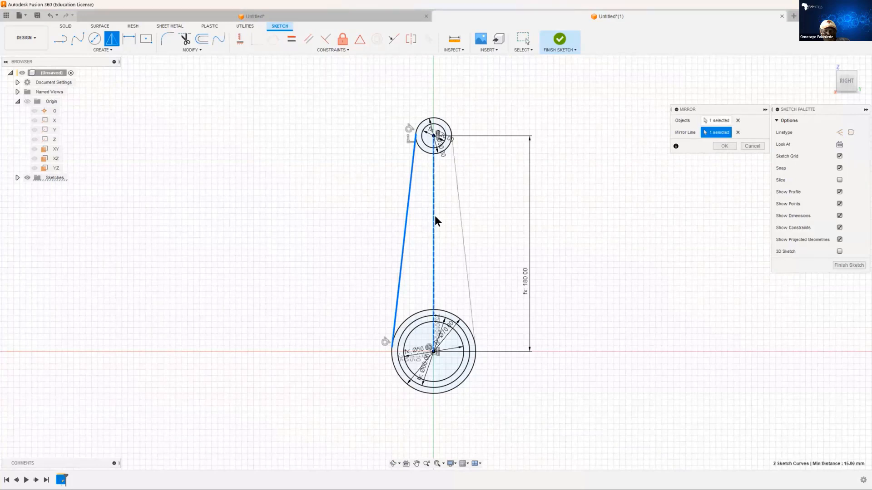
left_click(725, 146)
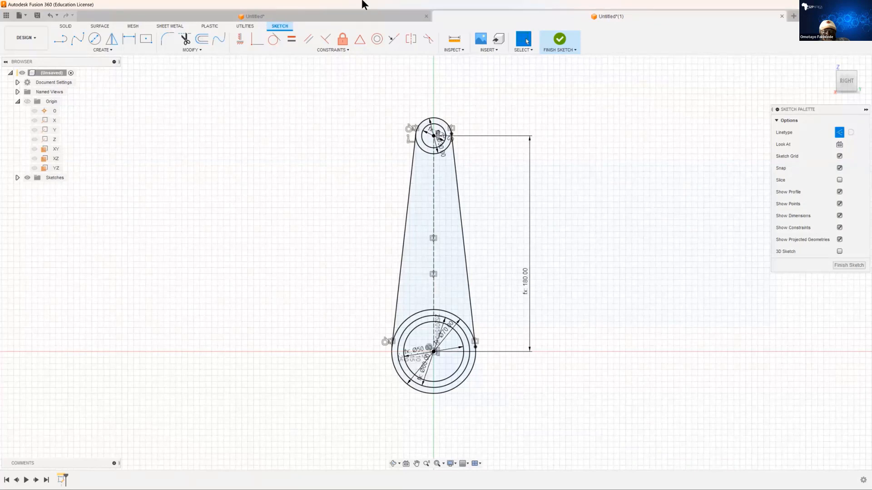
Trim the upper arc of the outermost big-end circle between the two tangent lines and finish the sketch
left_click(185, 38)
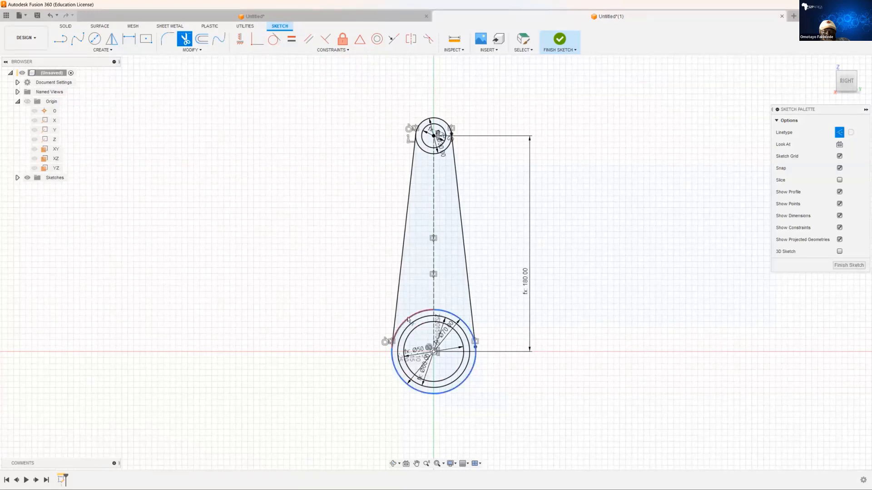
left_click(408, 319)
left_click(447, 314)
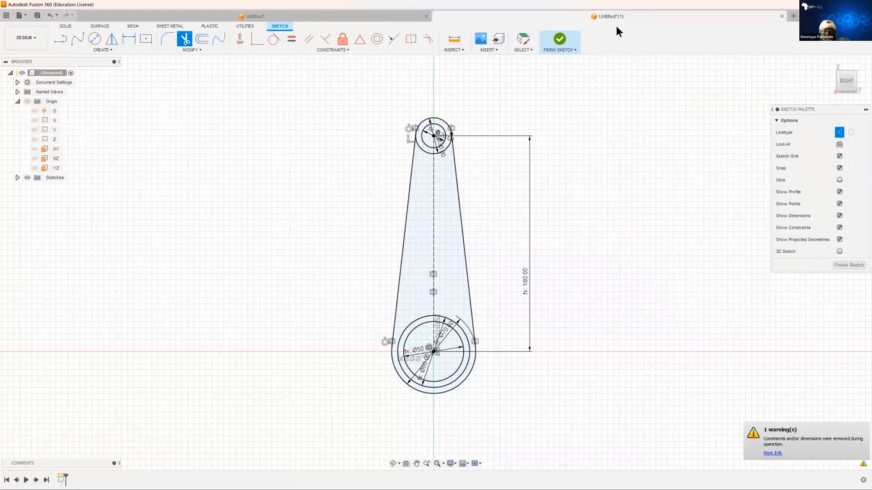
left_click(561, 40)
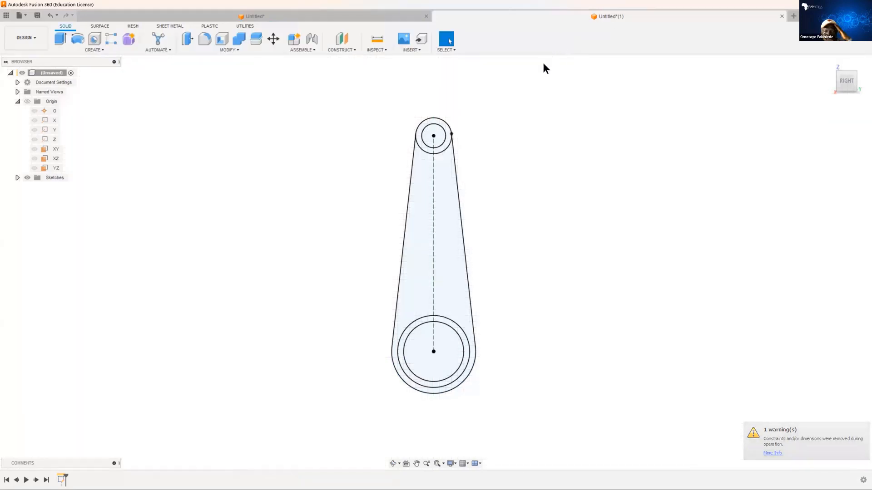
Extrude the tapered rod profile between the end circles symmetrically as a new body, with a whole-length distance of t1
left_click(828, 63)
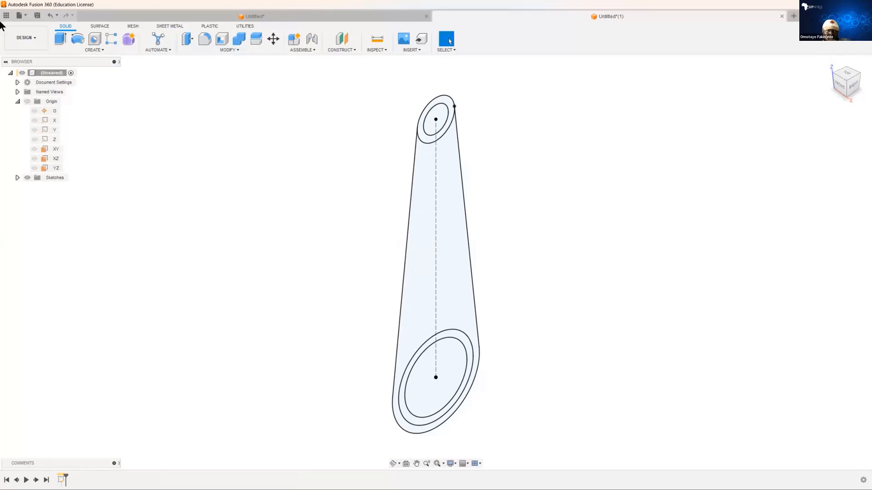
left_click(103, 50)
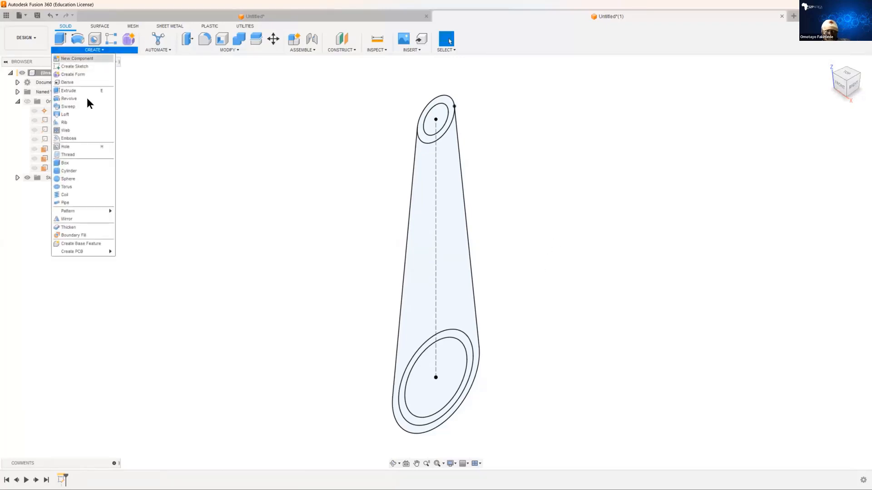
left_click(69, 89)
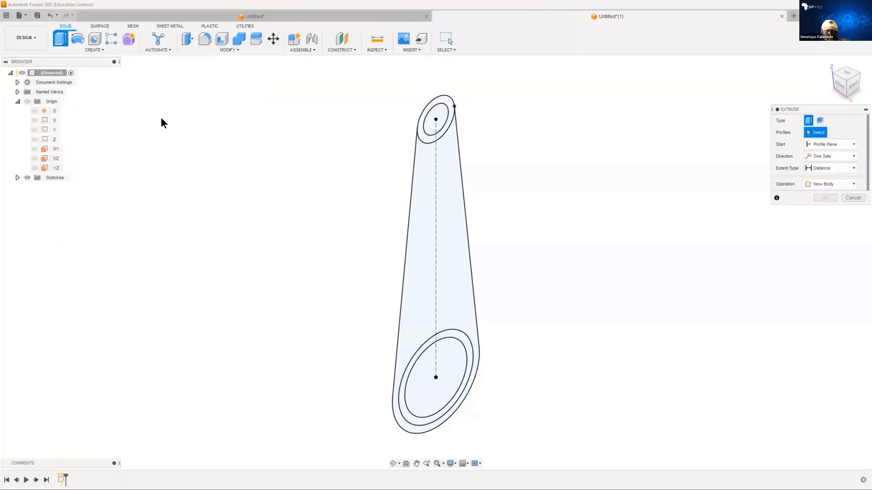
left_click(443, 181)
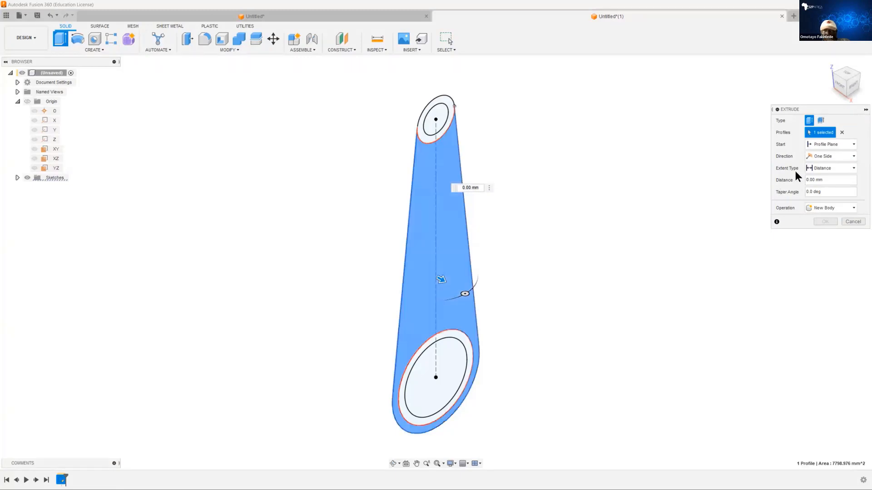
left_click(854, 157)
left_click(833, 181)
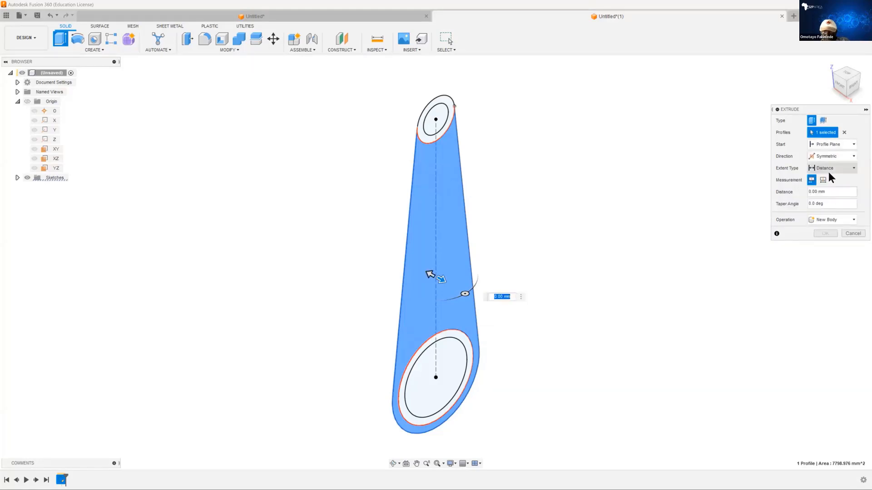
left_click(823, 180)
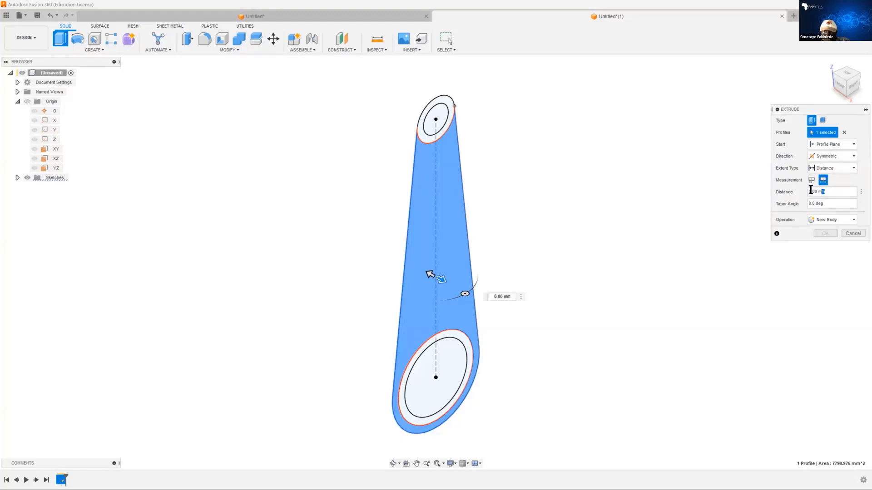
left_click_drag(825, 192, 803, 193)
type("t1")
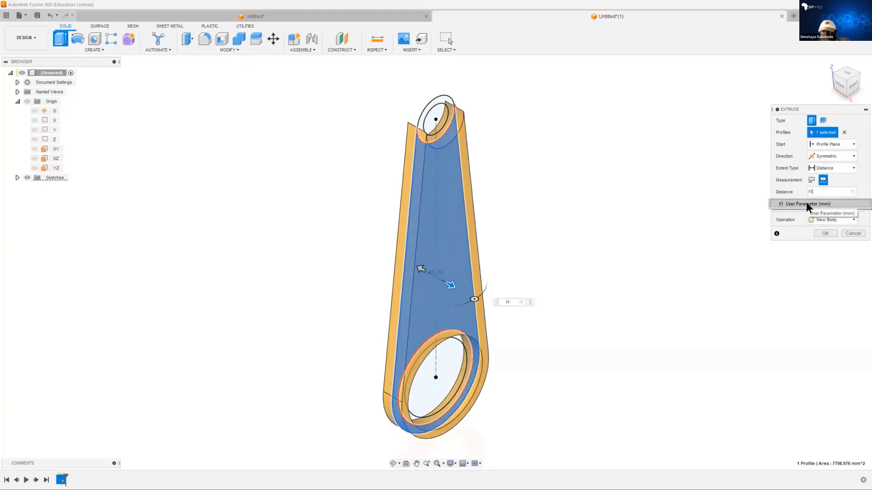
left_click(824, 234)
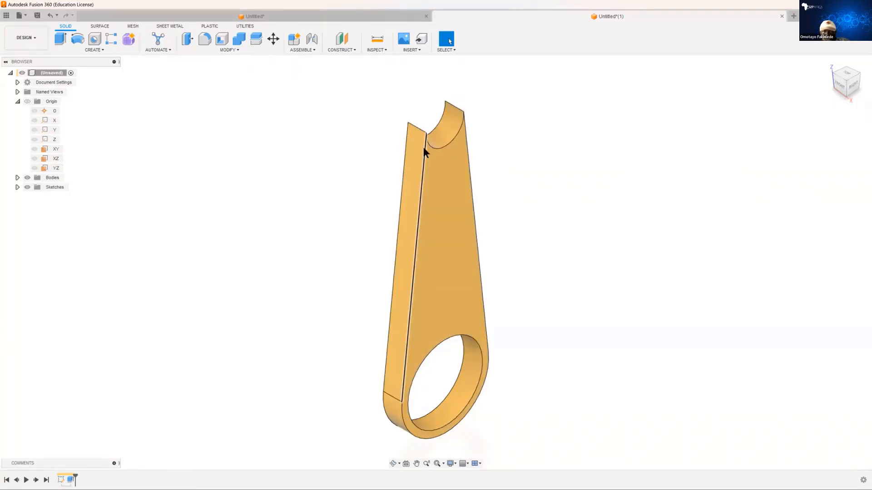
Show Sketch1 again and extrude the small-end ring symmetrically to a whole length of t1 * 1.6, joined to the rod body
left_click(17, 187)
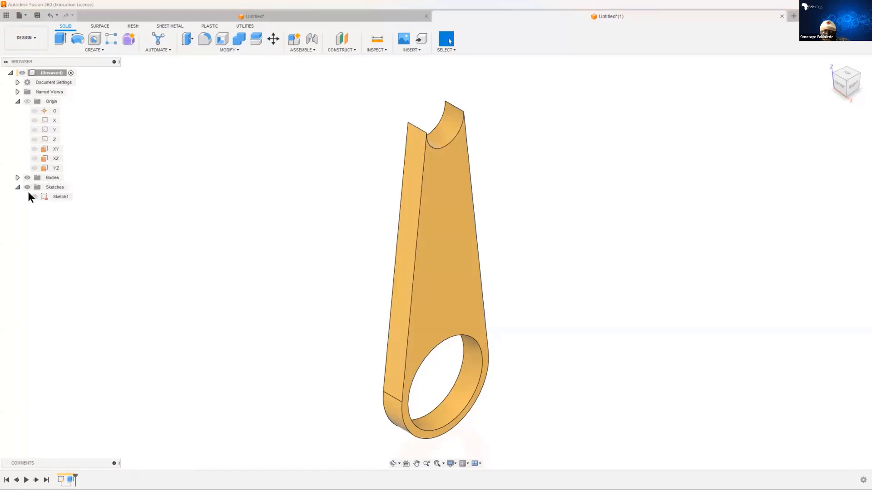
left_click(35, 196)
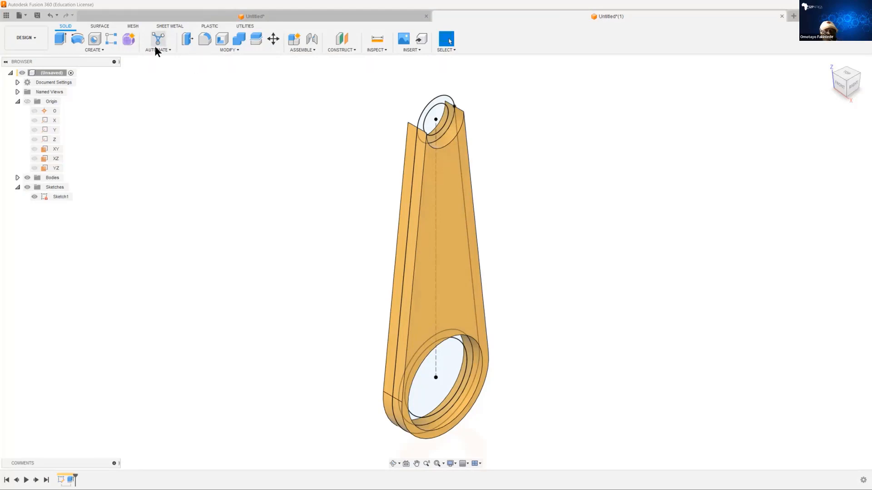
left_click(85, 50)
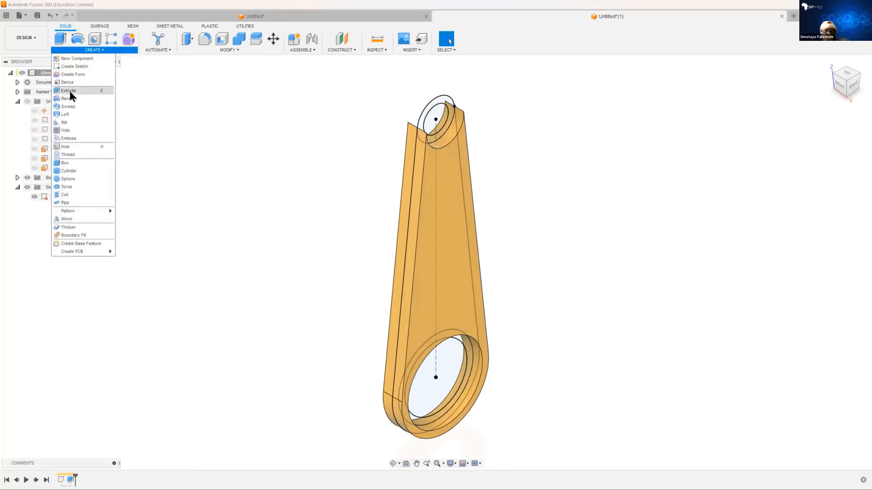
left_click(69, 90)
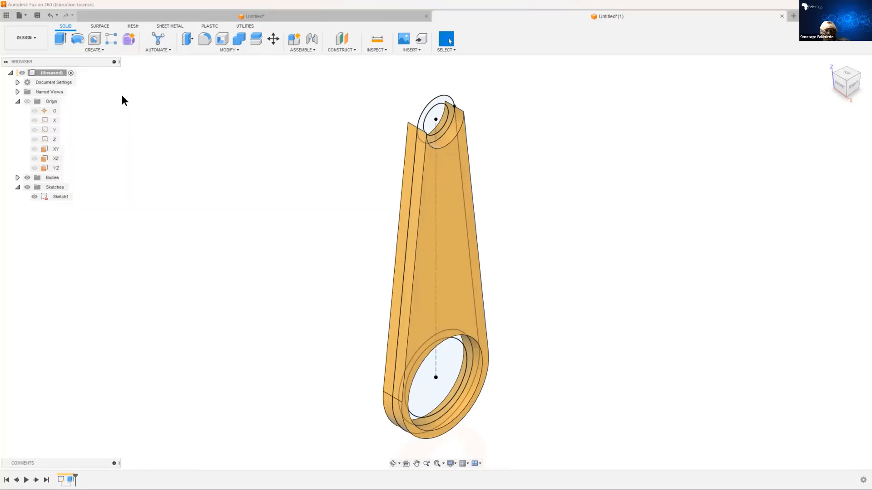
left_click(444, 109)
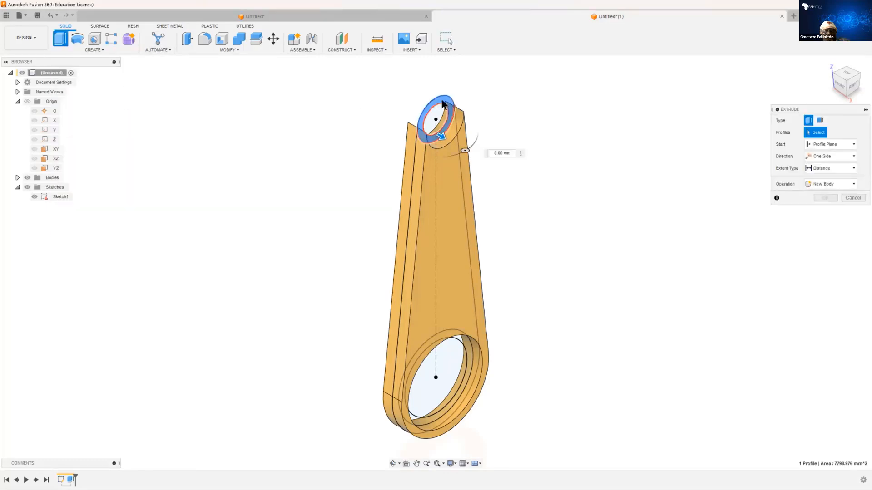
left_click(853, 156)
left_click(835, 184)
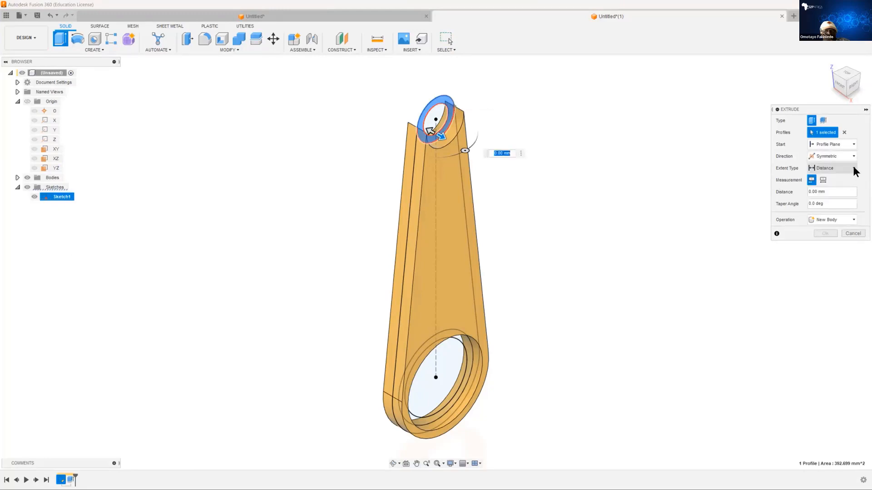
left_click(823, 180)
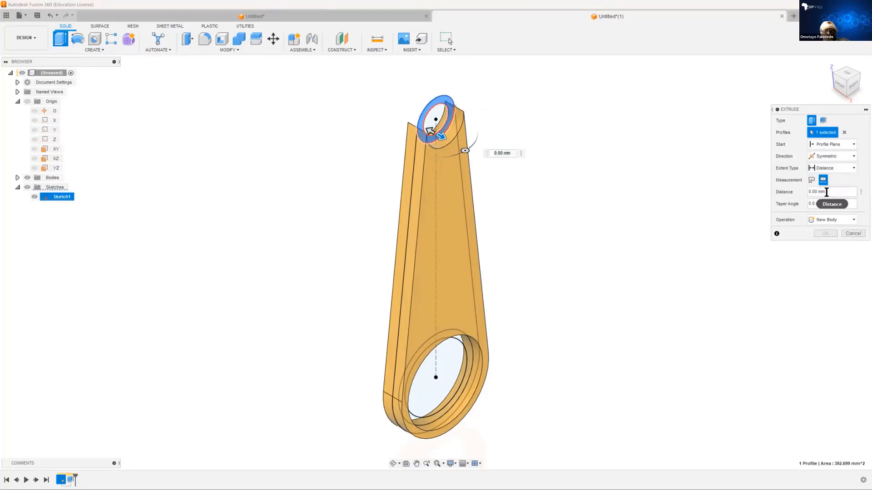
left_click_drag(823, 191, 815, 191)
type("t1")
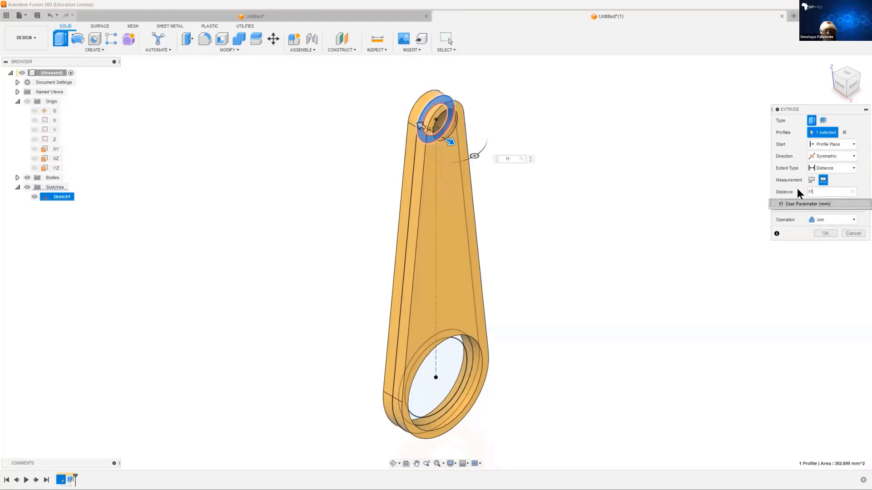
type("*")
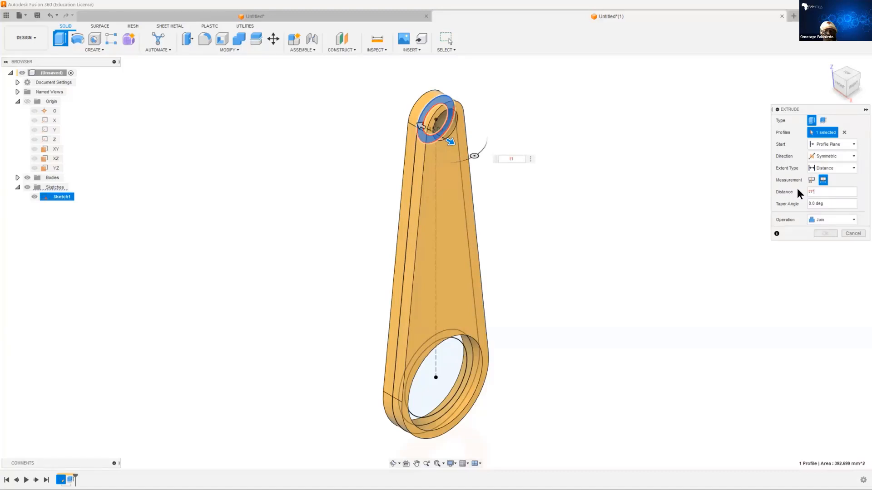
key("BackSpace")
key("BackSpace")
key("BackSpace")
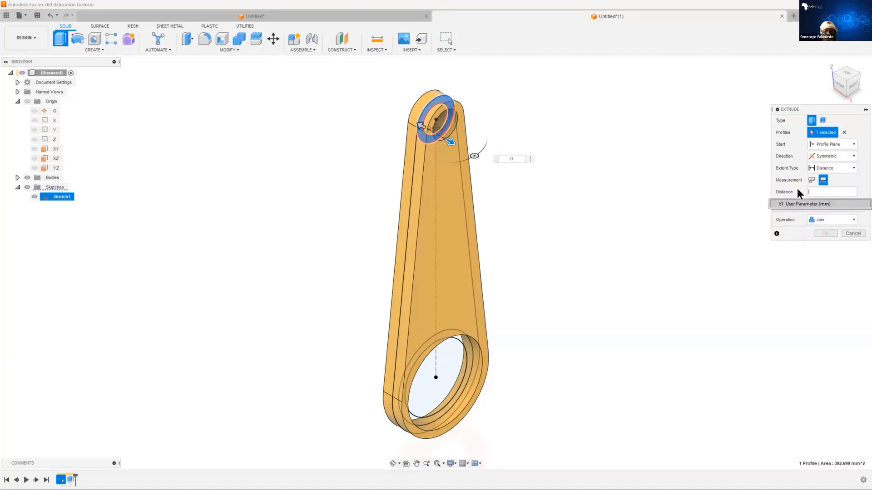
type("t1")
left_click(782, 204)
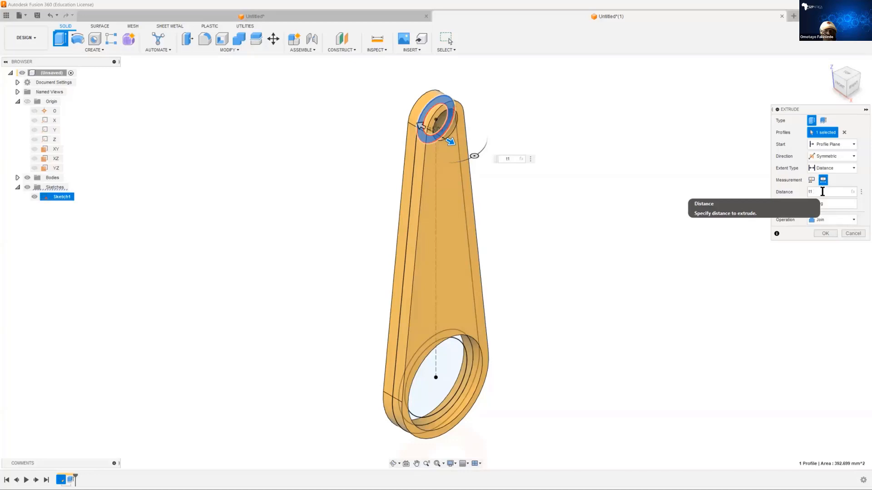
type("* 1.6")
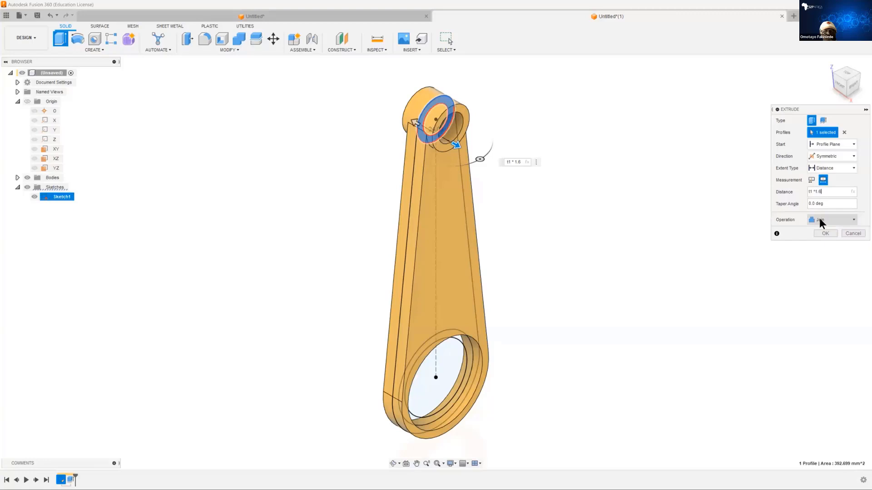
left_click(826, 233)
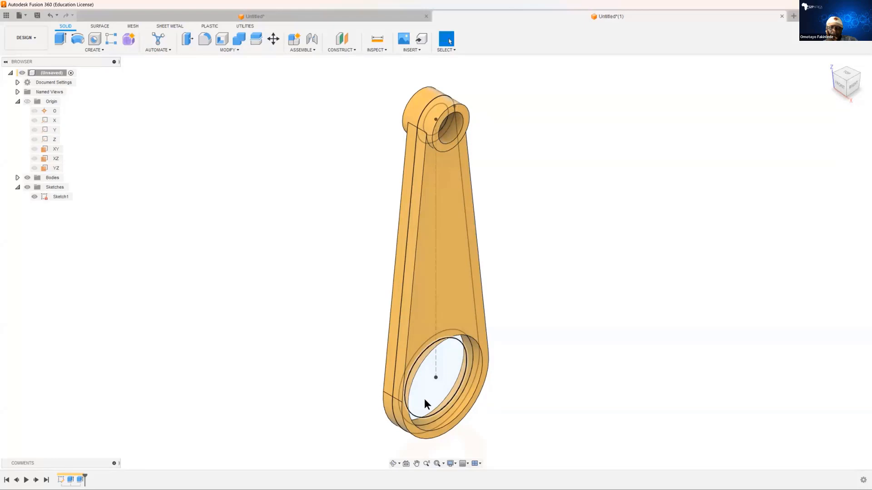
Extrude the big-end ring symmetrically to a whole length of t1 * 2.3 and join it to the rod body
left_click(94, 50)
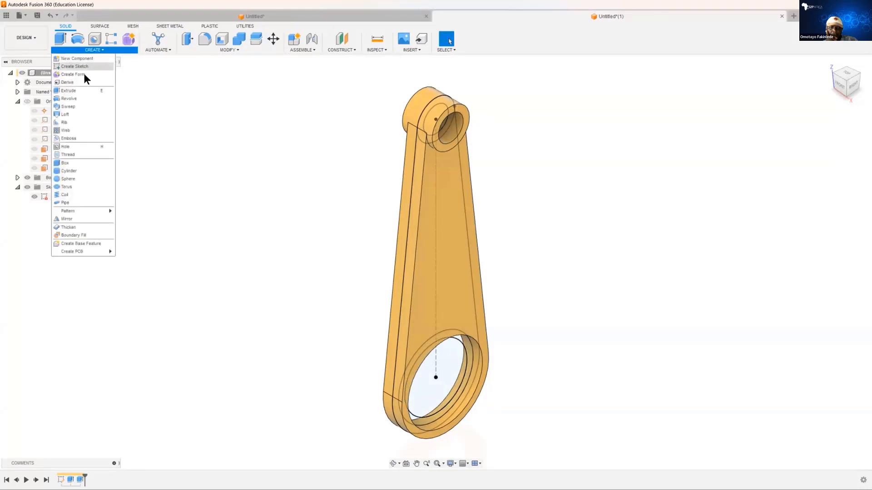
left_click(68, 91)
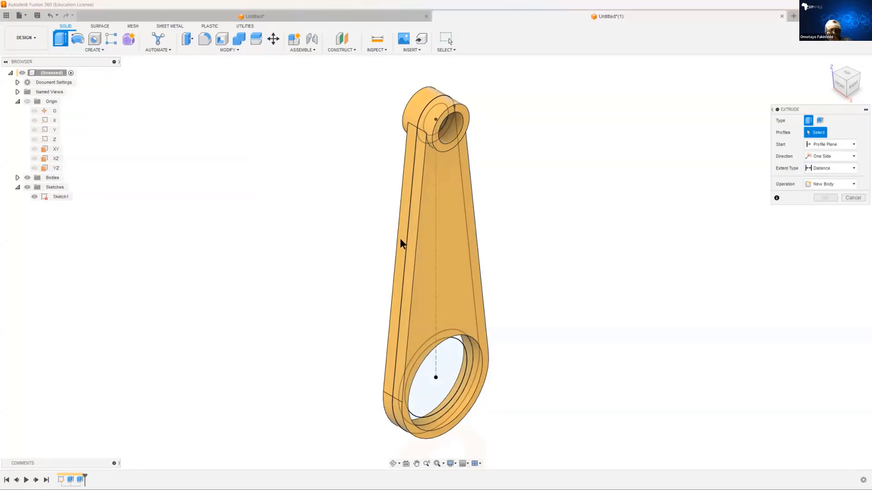
left_click(468, 350)
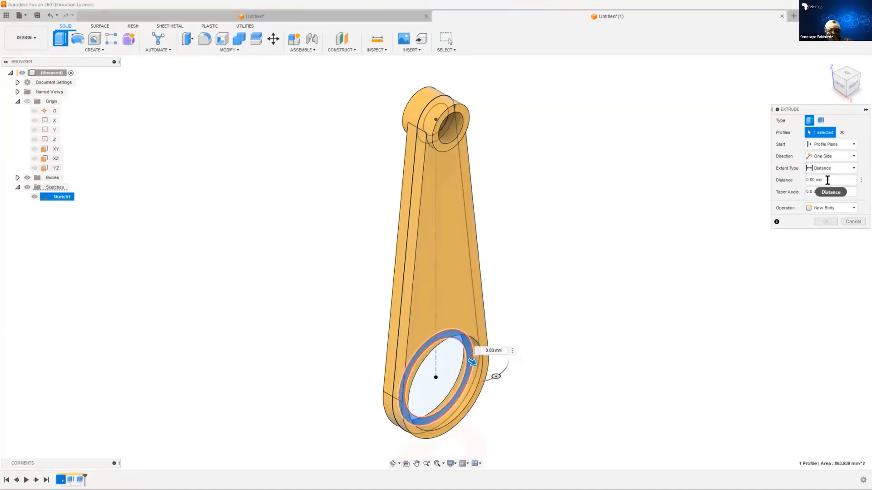
left_click(838, 157)
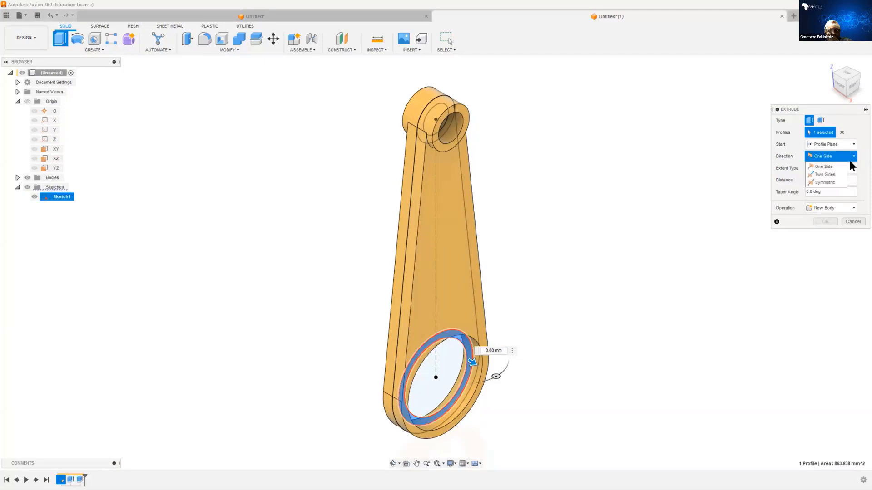
left_click(825, 182)
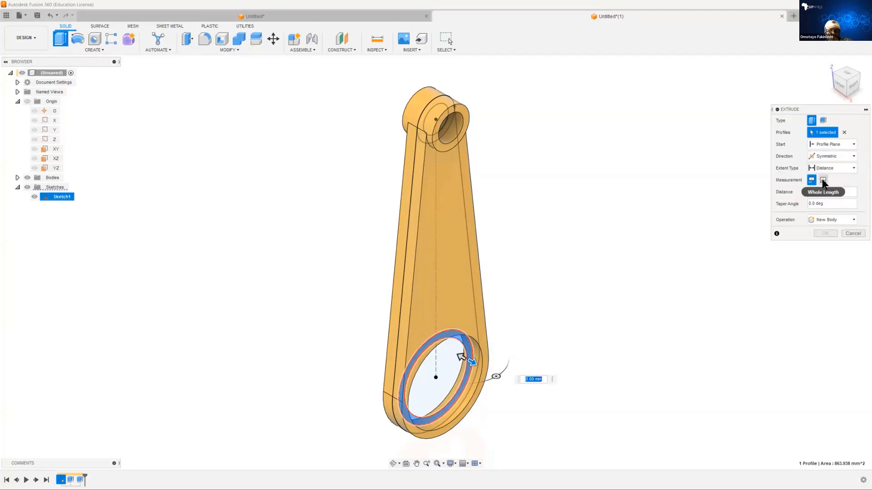
left_click(823, 179)
left_click(829, 191)
type("t1")
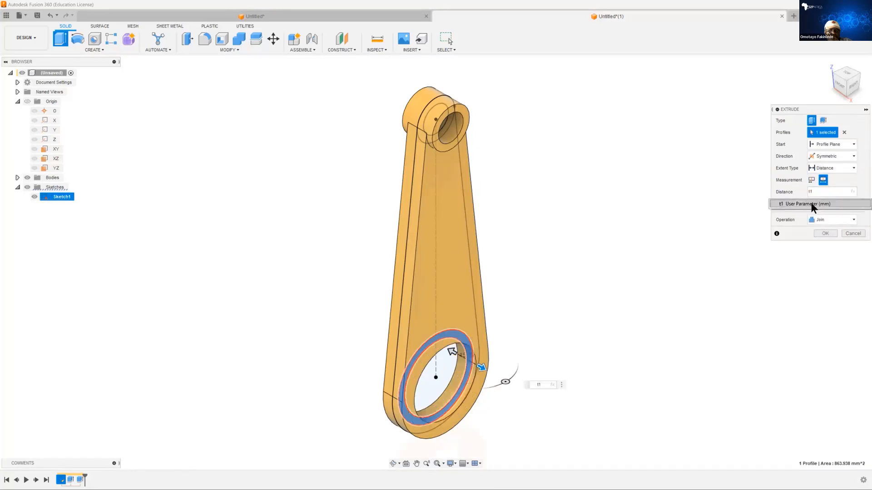
left_click(811, 204)
left_click(828, 192)
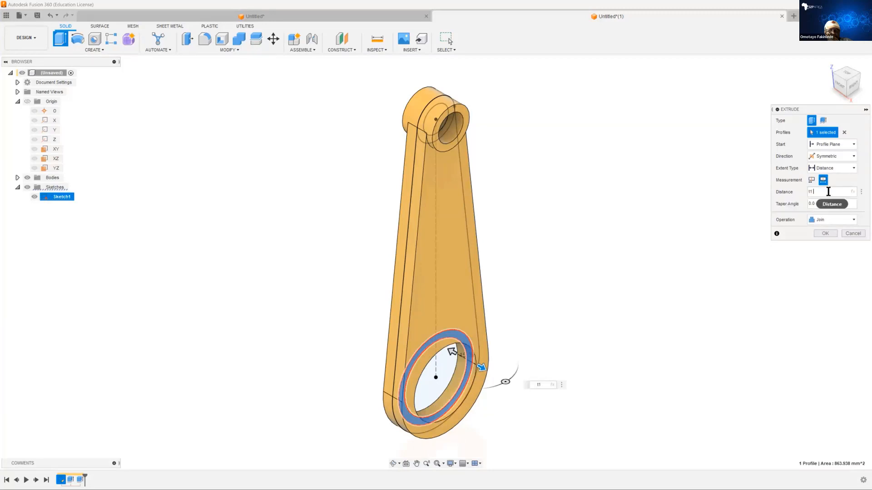
type("* ")
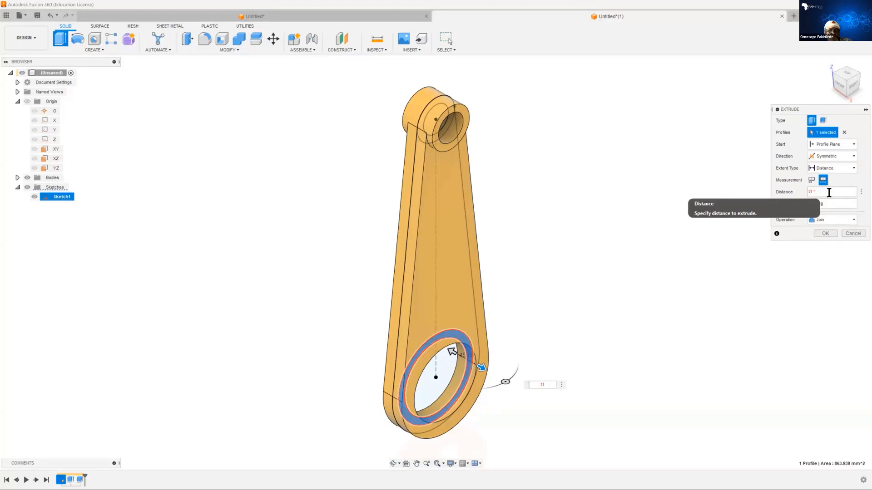
type("2.3")
key("Return")
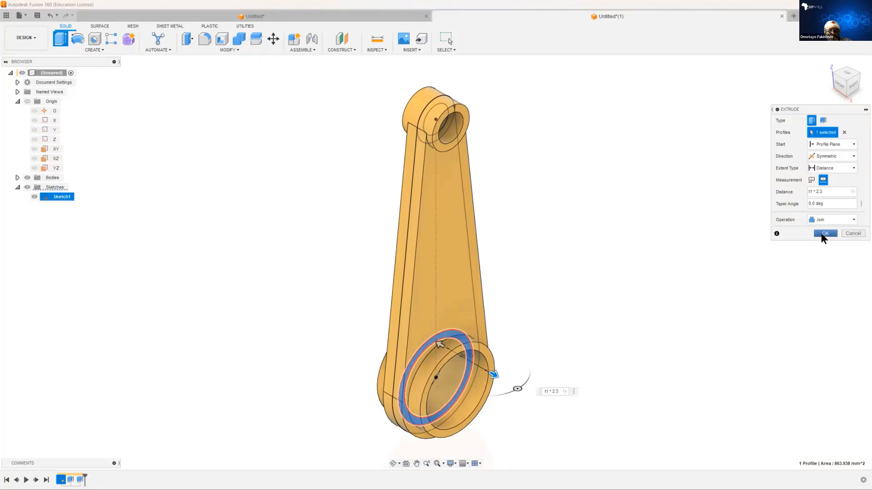
left_click(825, 234)
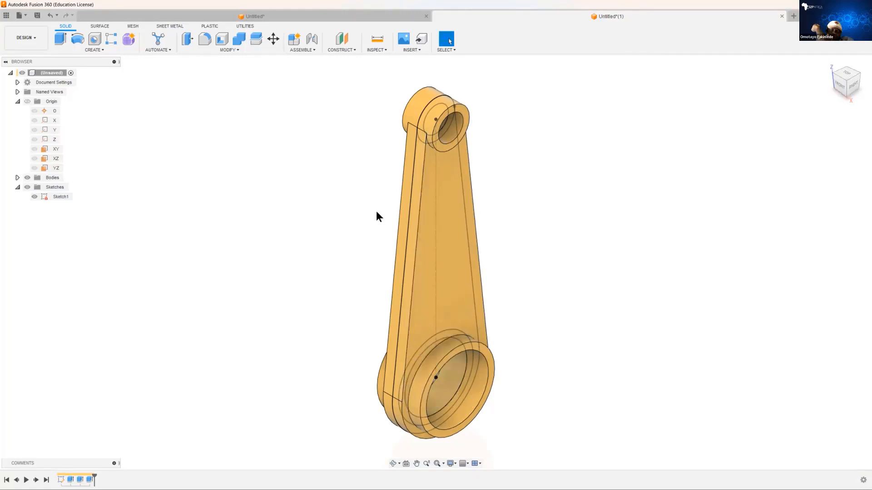
Hide Sketch1 and examine the solid connecting rod and its raised end bosses
left_click(394, 463)
left_click_drag(427, 328, 492, 358)
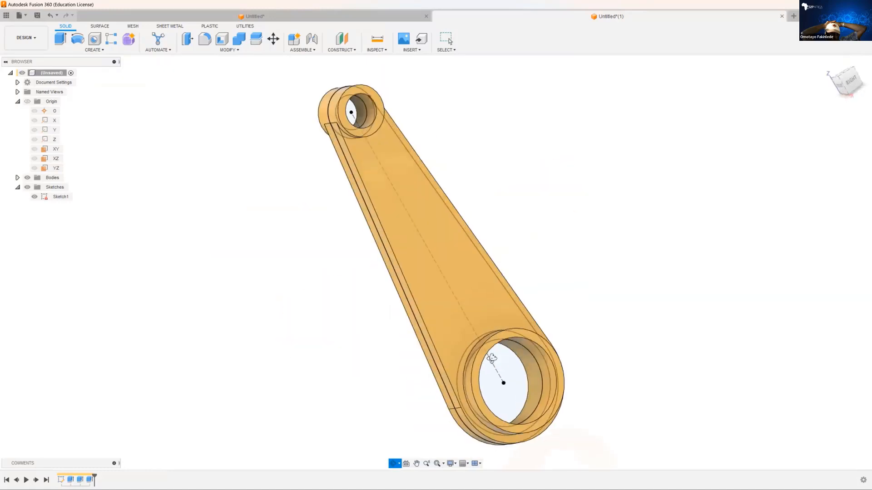
left_click(35, 196)
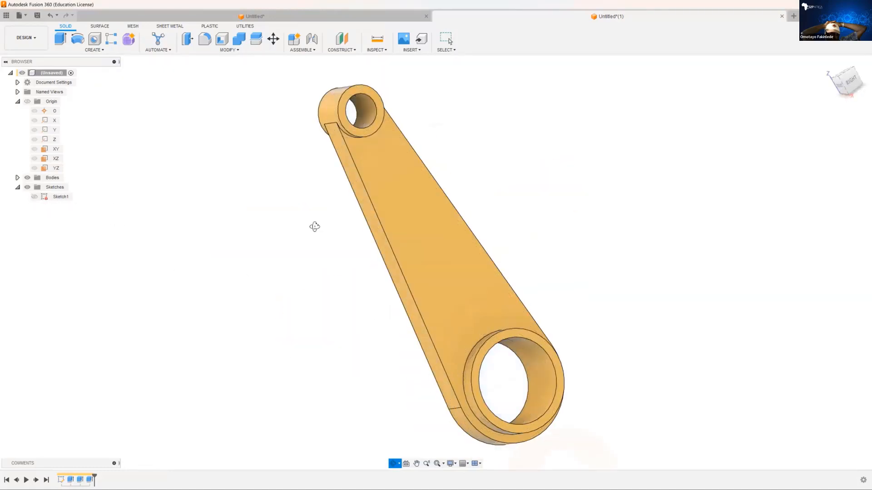
left_click_drag(391, 252, 488, 159)
middle_click_drag(383, 250, 388, 304, "shift")
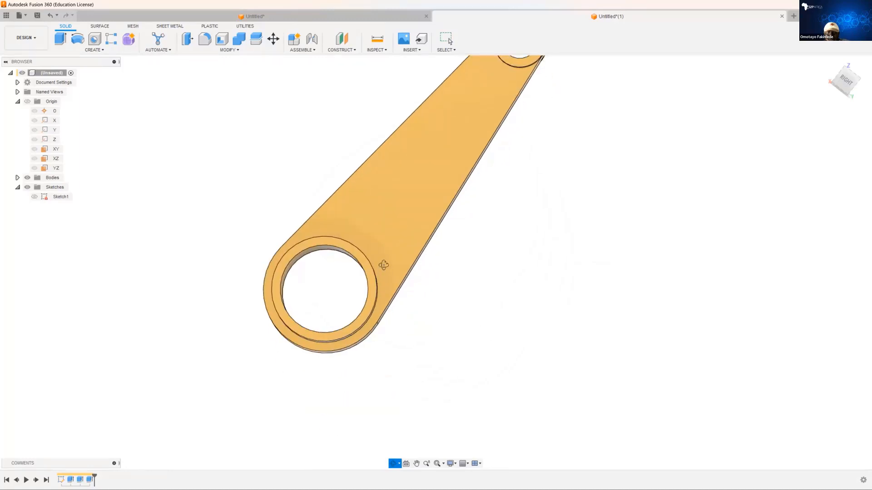
key("Escape")
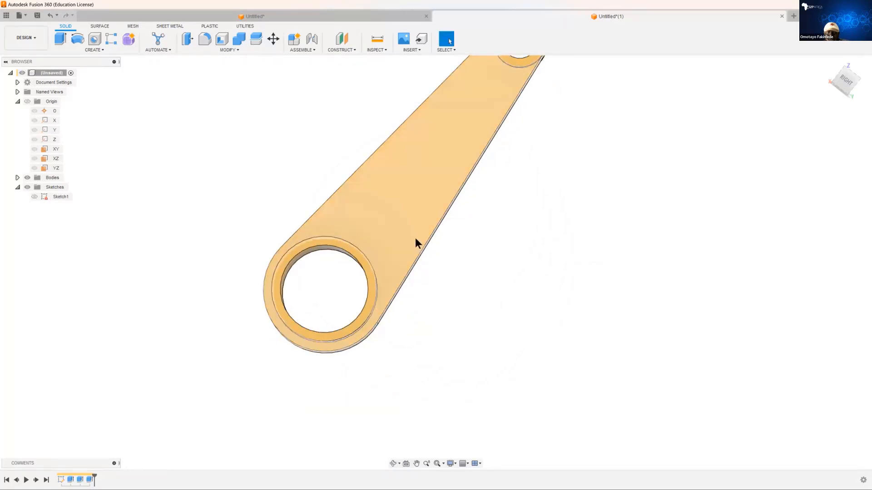
Set the BigPin user parameter (crankshaft pin) to 70 mm and apply it to the connecting rod
left_click(416, 464)
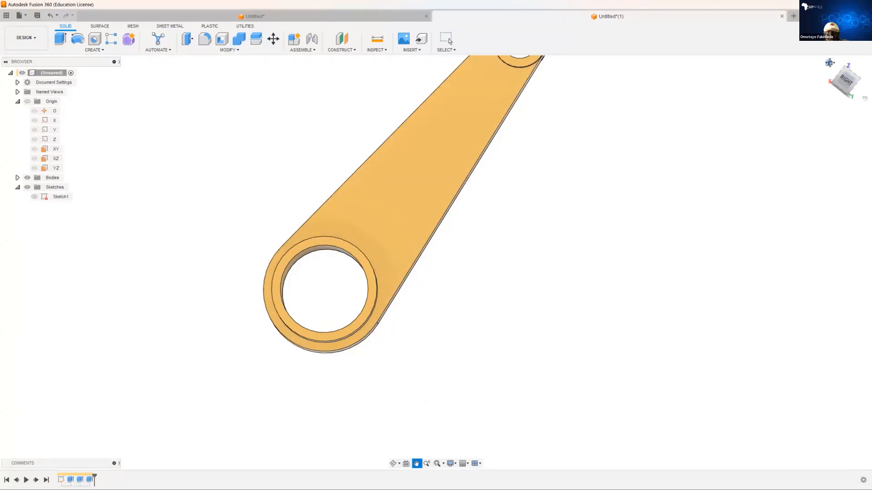
left_click(830, 63)
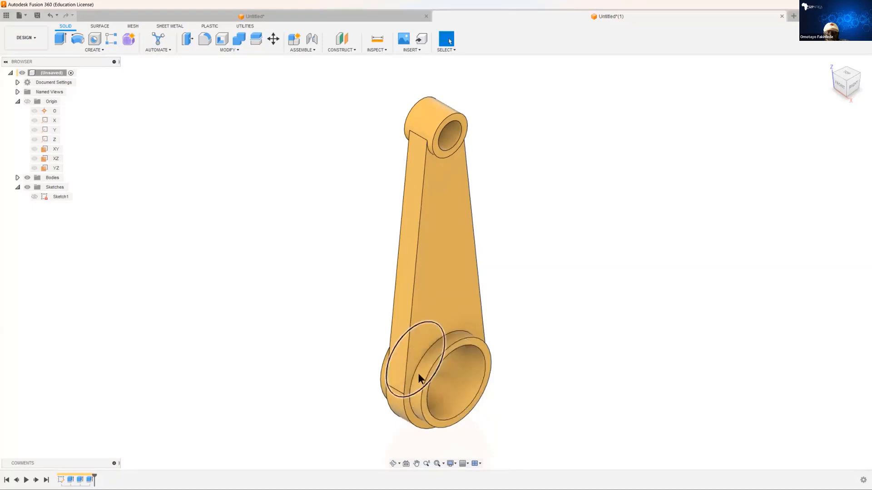
left_click(222, 50)
left_click(203, 234)
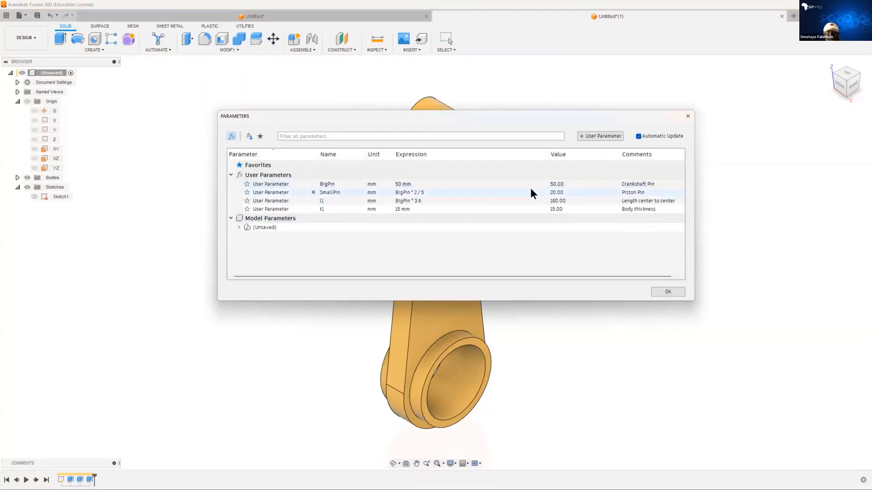
left_click(398, 185)
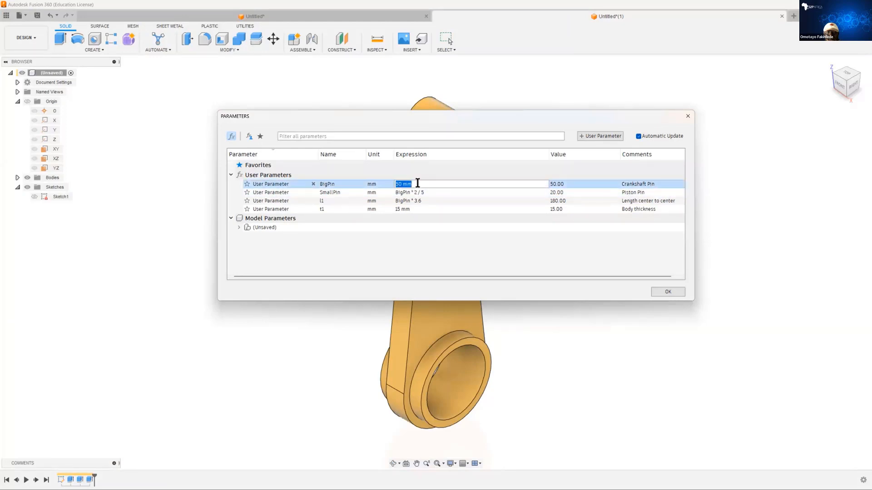
type("70")
left_click(666, 292)
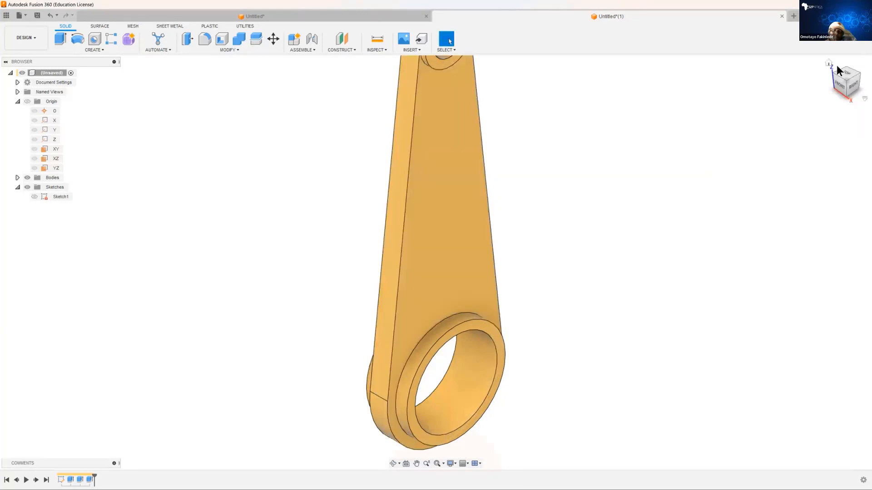
Replace the SmallPin user parameter's expression (piston pin) with a fixed 20 mm and apply it to the model
left_click(827, 63)
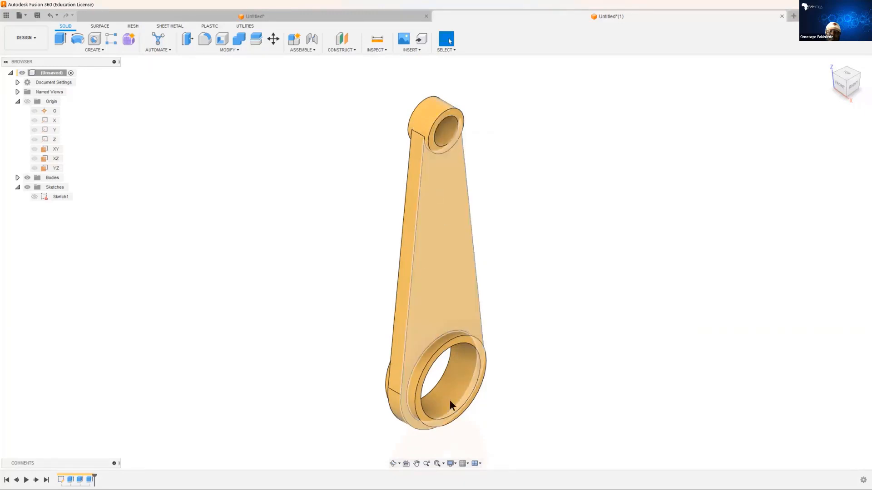
left_click(393, 464)
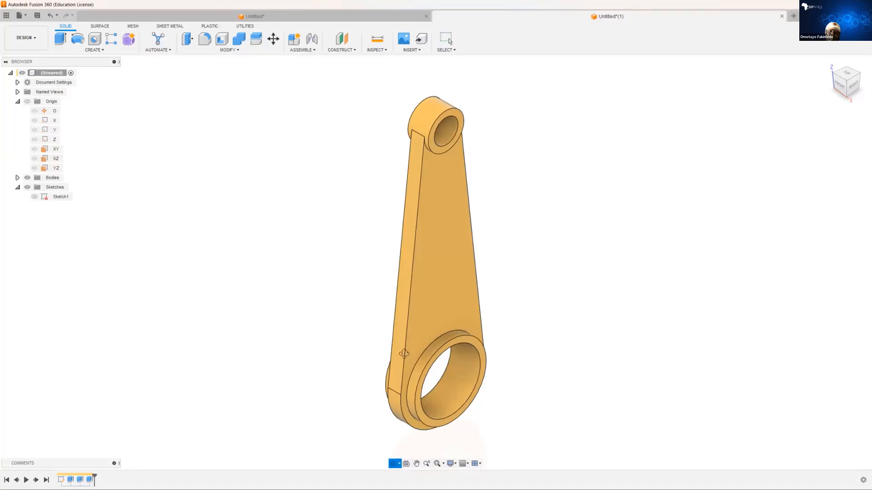
left_click_drag(416, 349, 414, 308)
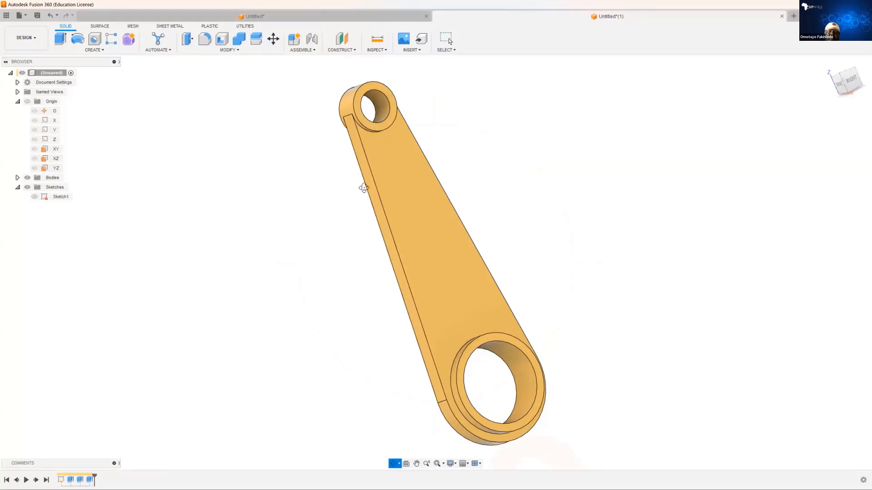
key("Escape")
left_click(233, 50)
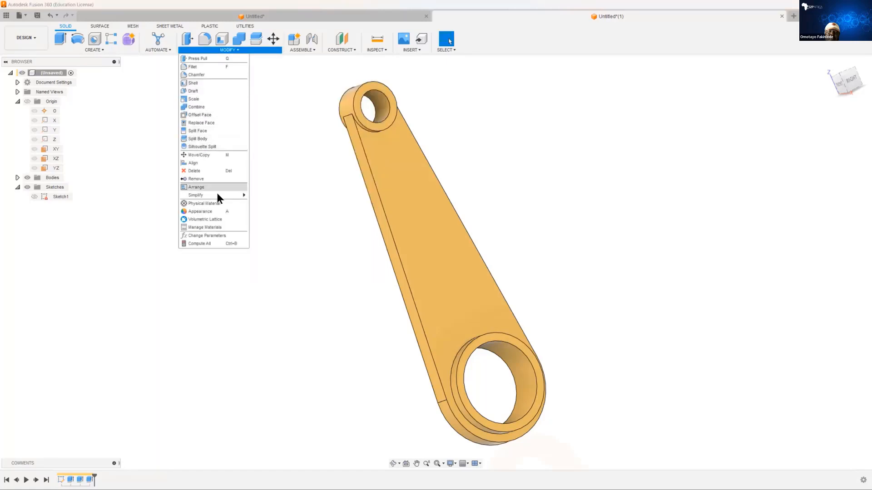
left_click(211, 235)
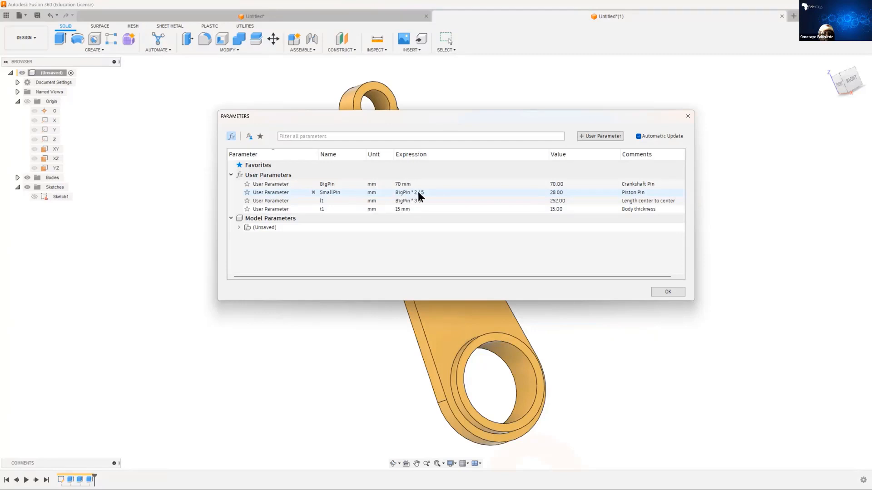
left_click(402, 192)
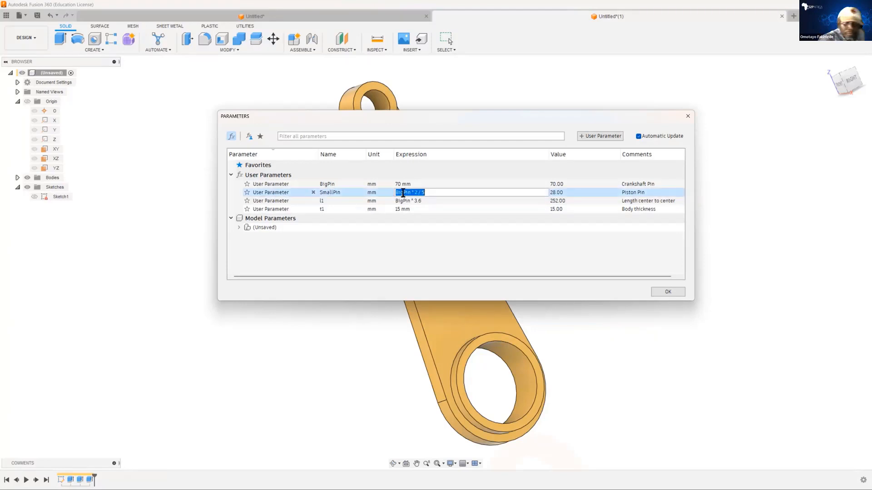
type("20")
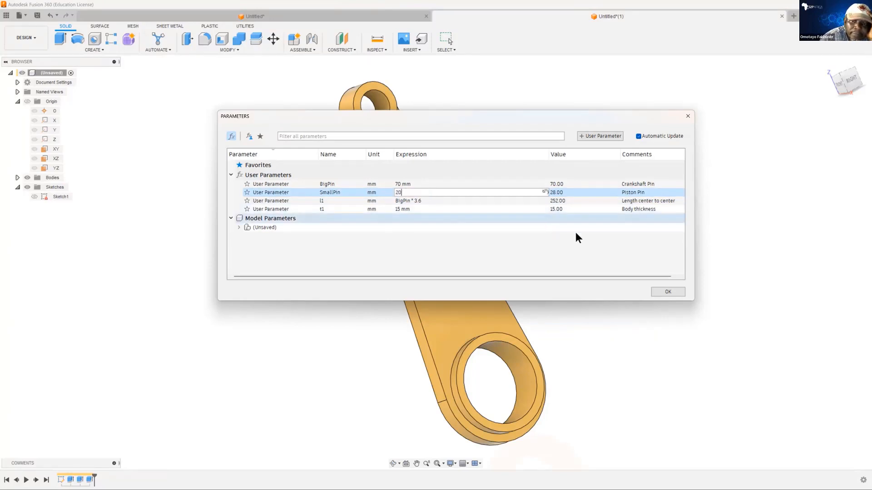
left_click(668, 292)
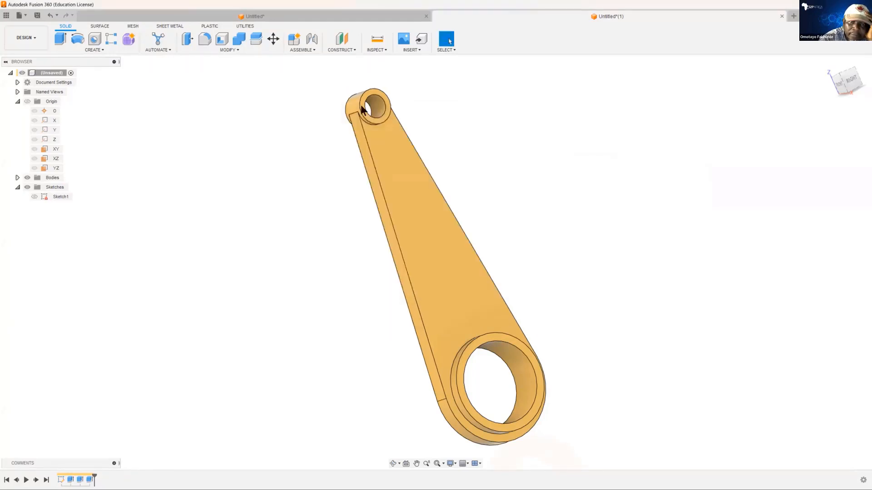